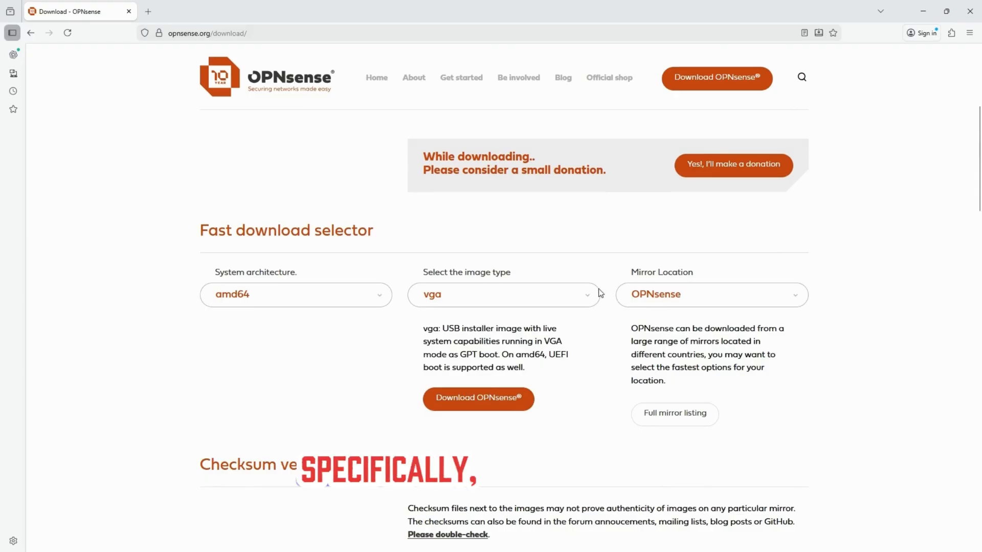
Step: Select dvd as the image type for the amd64 OPNsense download
click(570, 294)
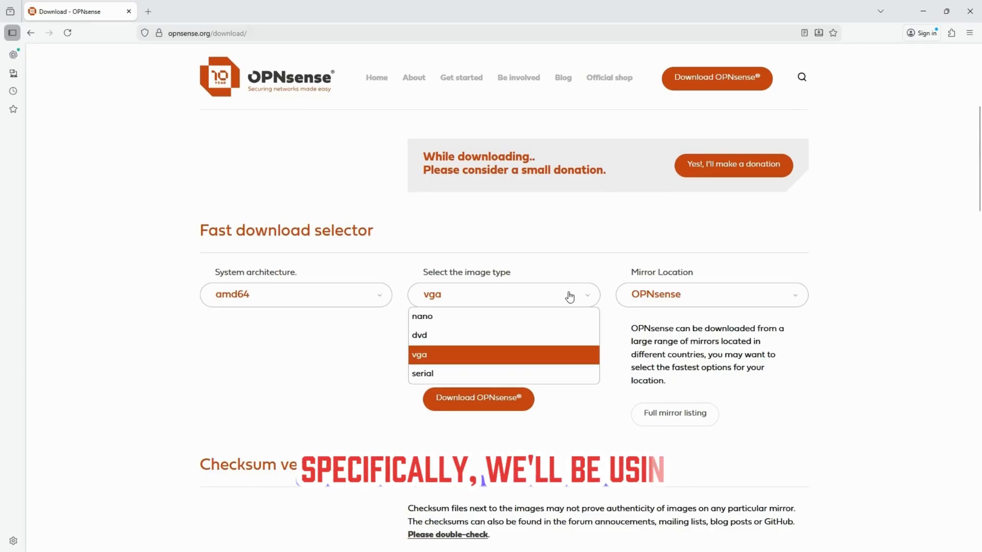
click(443, 338)
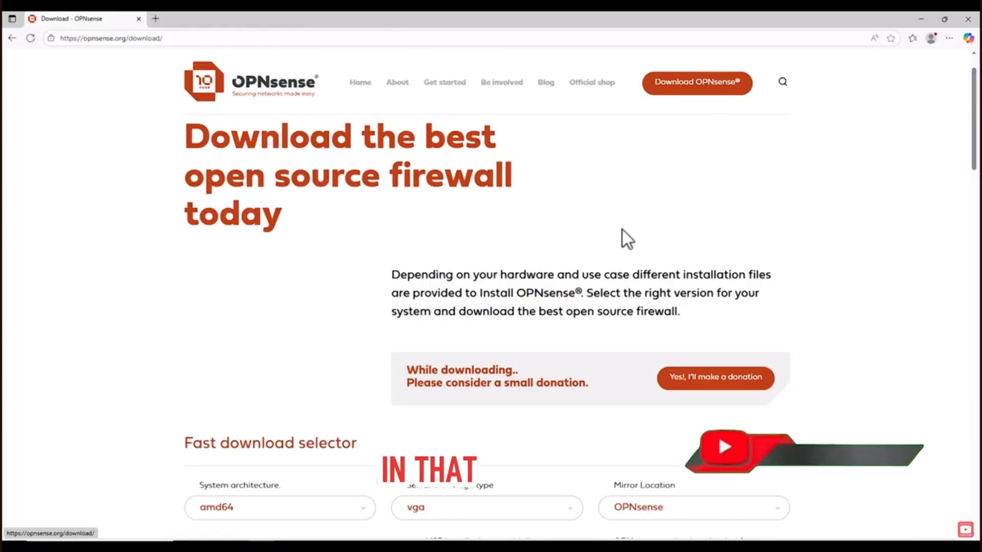
scroll(621, 235, down, 2)
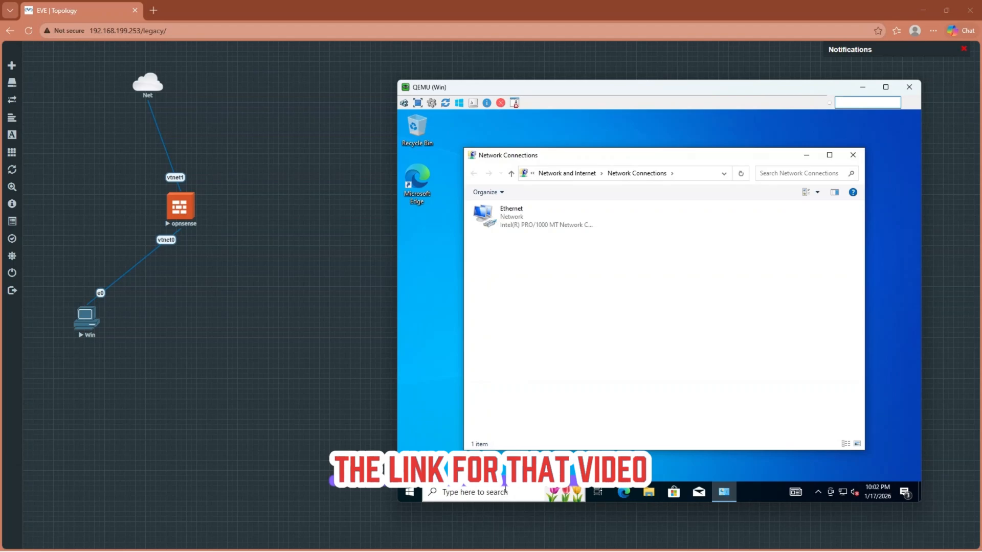
Step: Show the context menu of the Ethernet adapter in the Win node's Network Connections
right_click(517, 219)
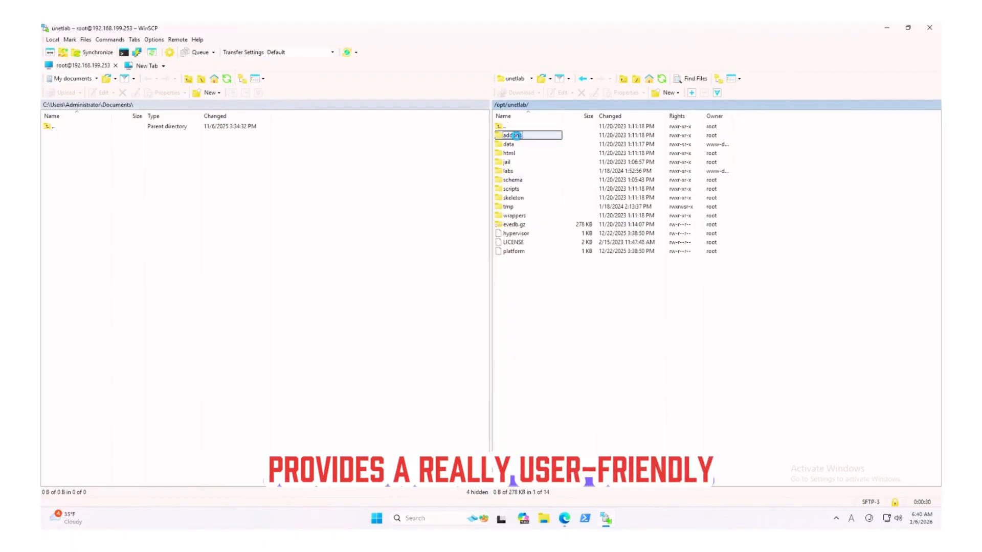
Step: Browse WinSCP's remote panel into /opt/unetlab/addons/qemu
double_click(513, 135)
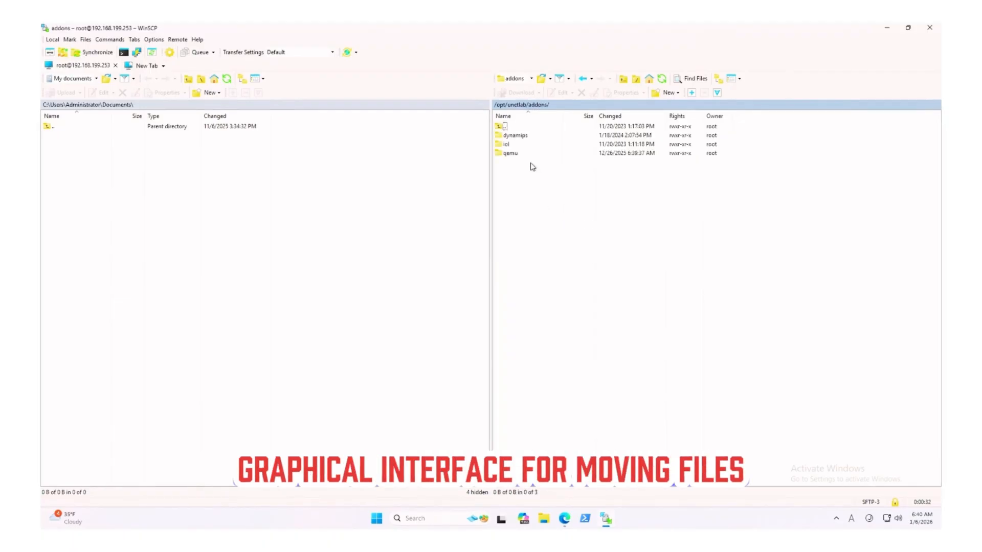
double_click(511, 153)
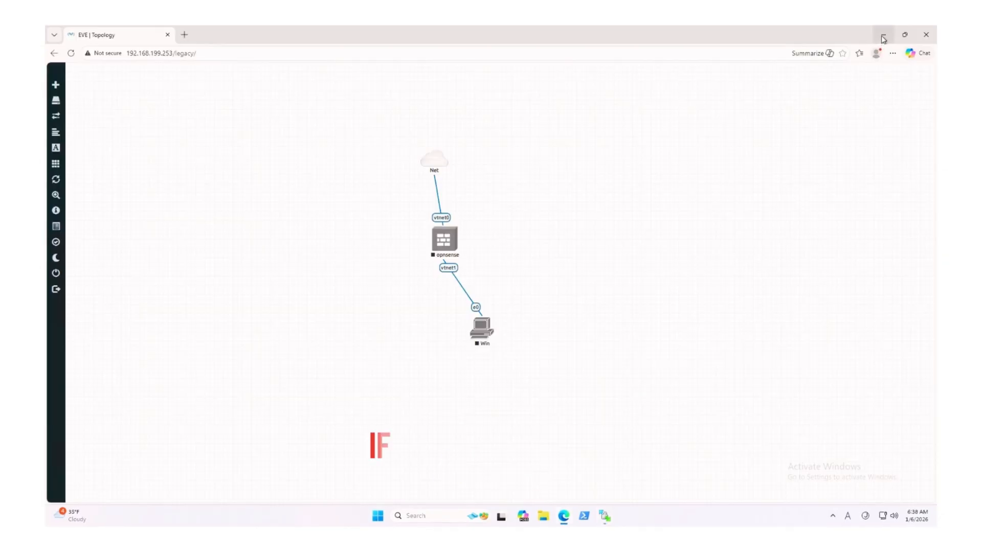
click(883, 35)
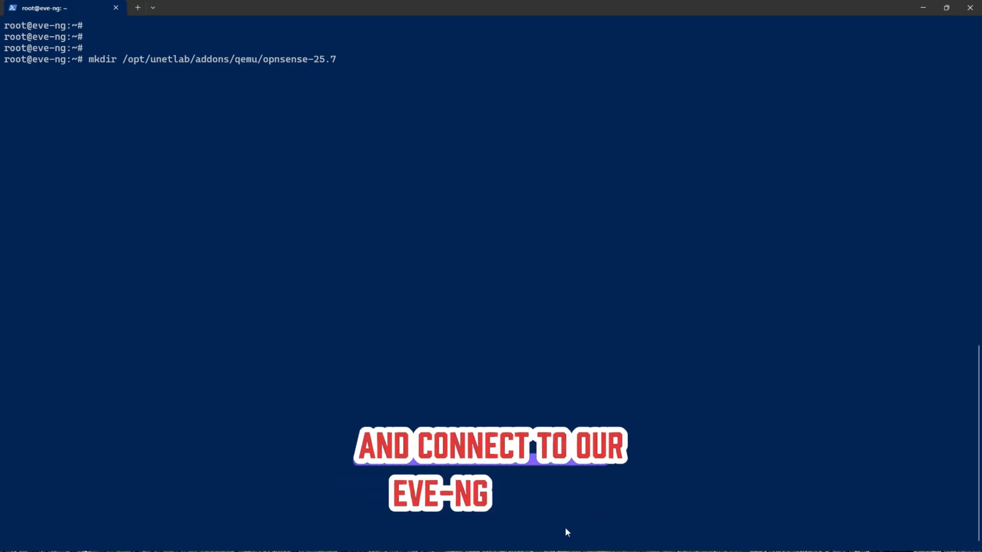
Step: Create the opnsense-25.7 folder under /opt/unetlab/addons/qemu and list qemu to confirm it
mouse_move(648, 551)
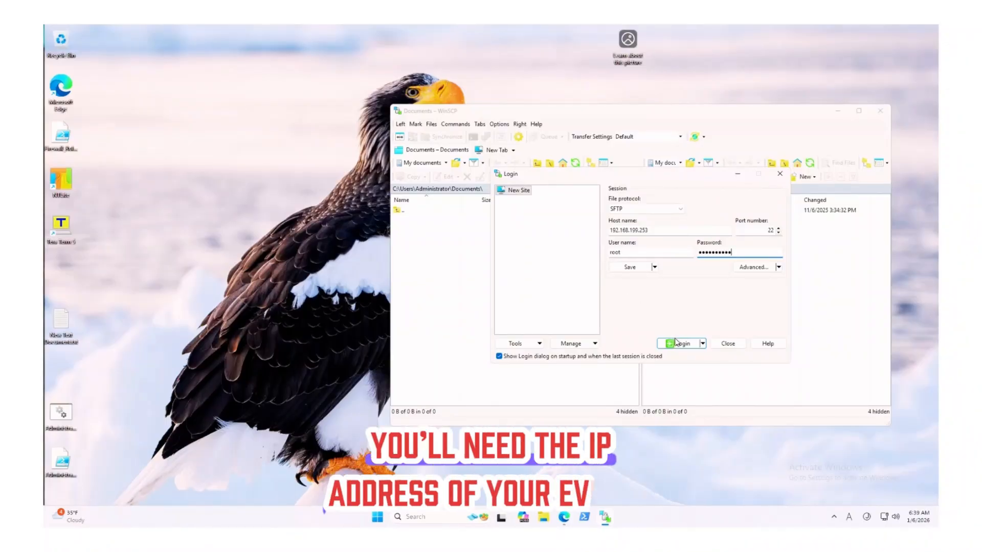
click(680, 343)
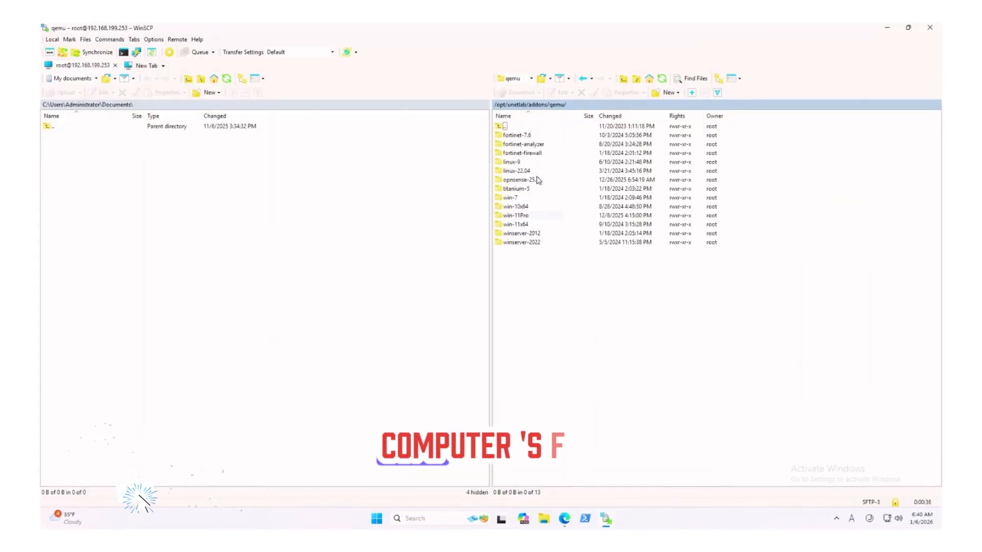
click(542, 180)
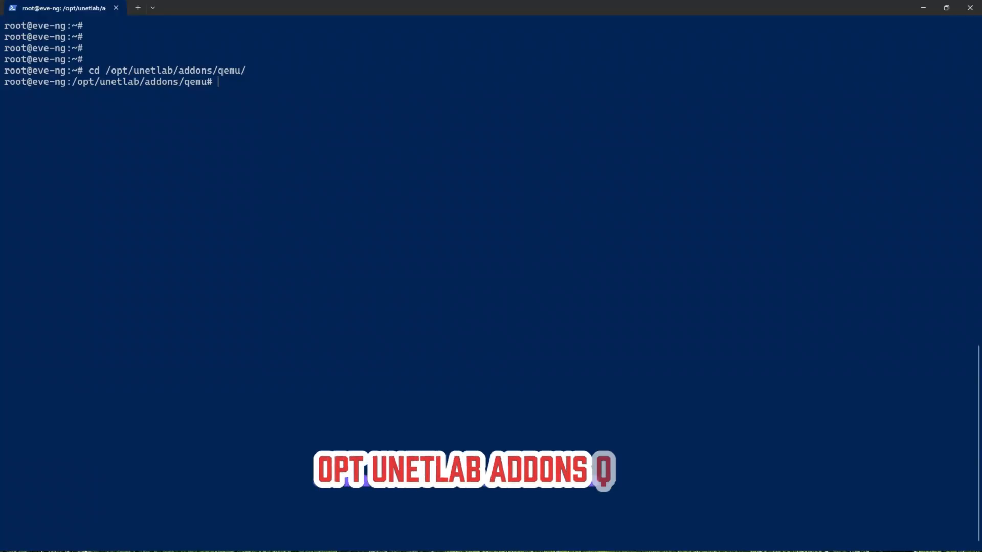
key(Return)
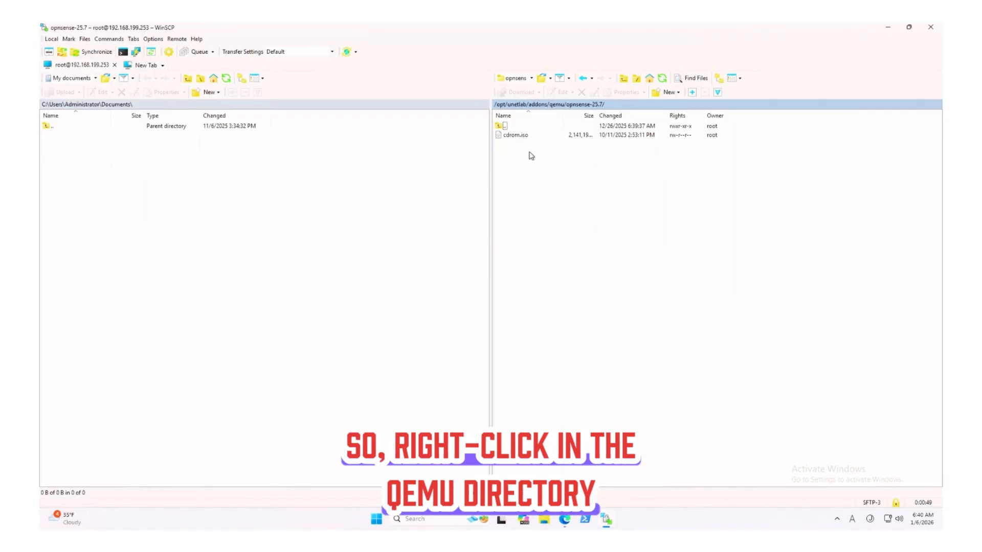
Step: Rename the uploaded OPNsense ISO in opnsense-25.7 to cdrom.iso
click(516, 137)
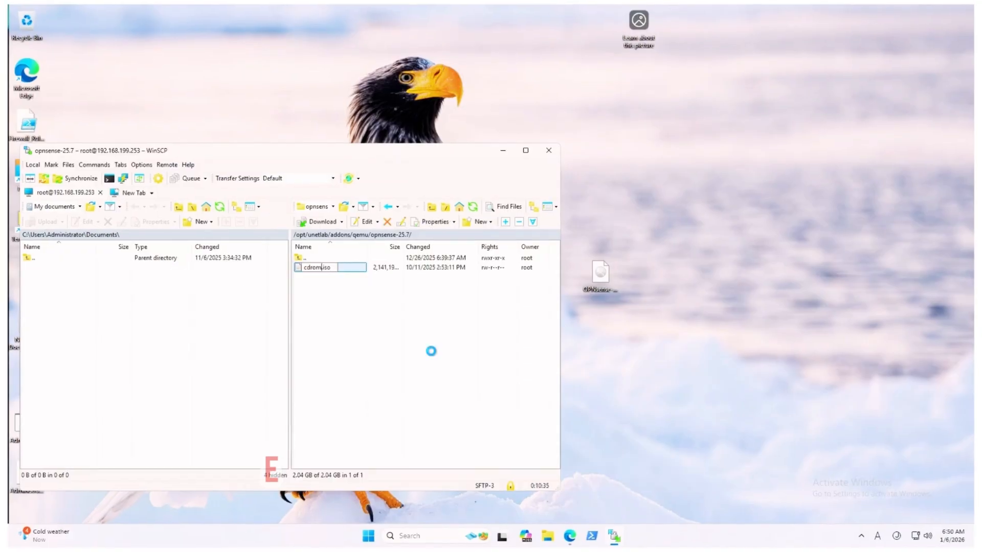
text(cdrom)
key(Return)
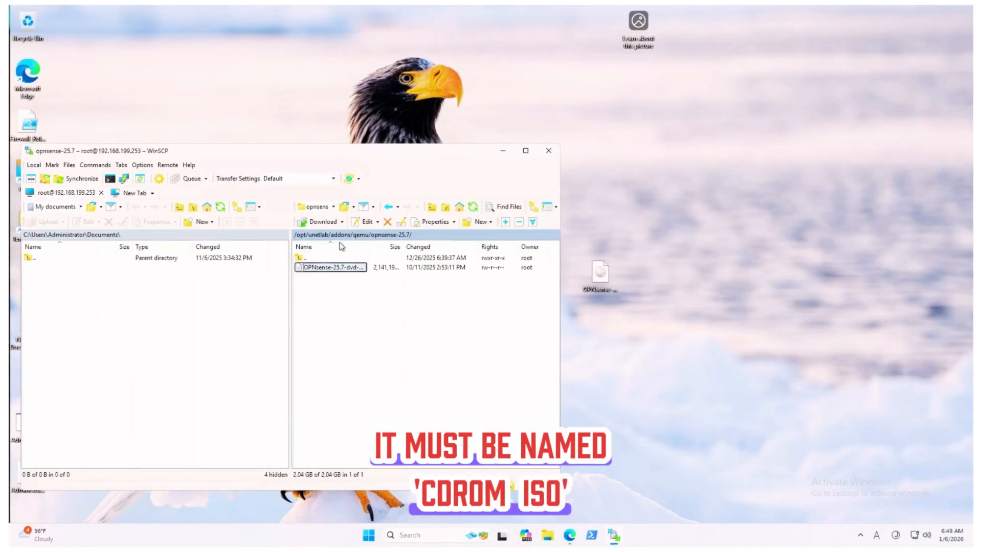
click(366, 223)
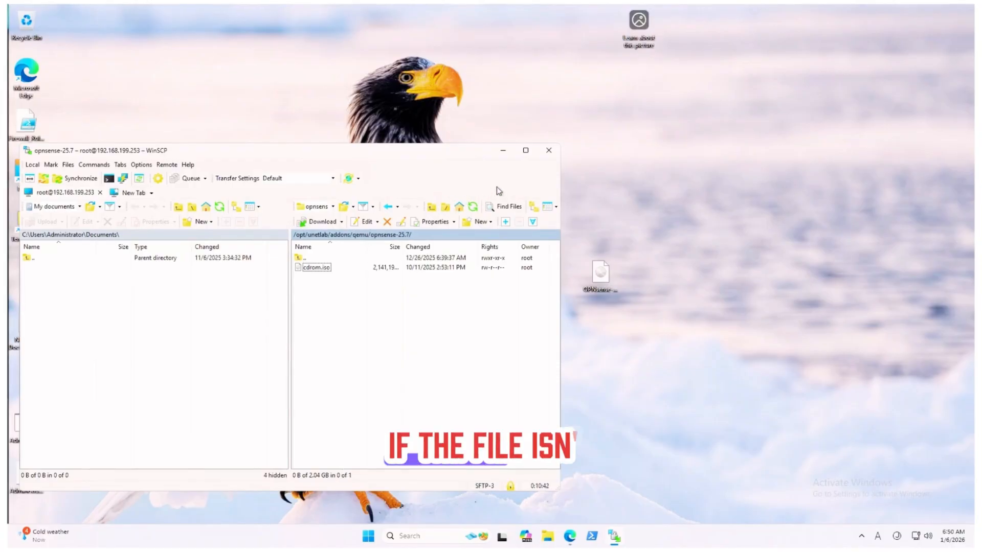
click(502, 152)
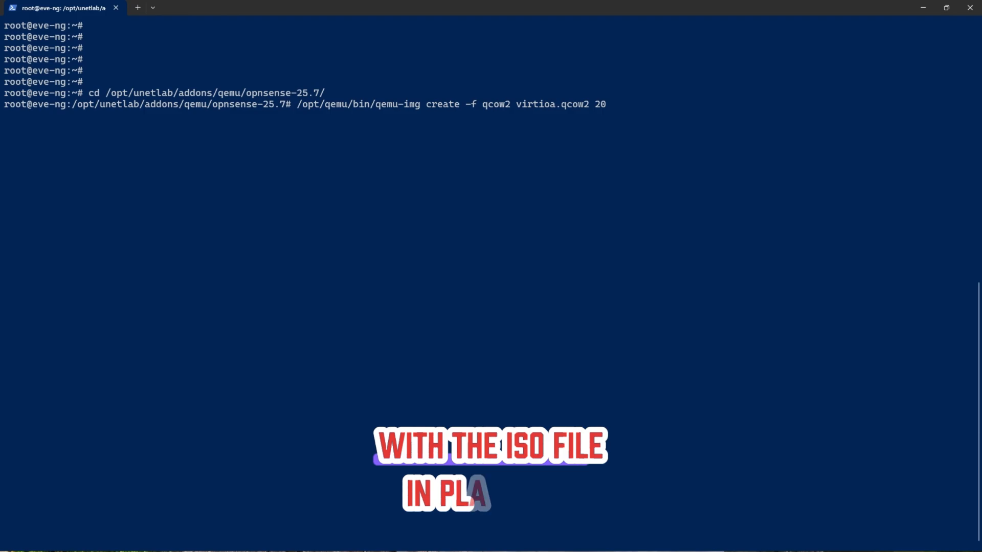
Step: Run /opt/qemu/bin/qemu-img create -f qcow2 virtioa.qcow2 20G in the opnsense-25.7 folder
text(G)
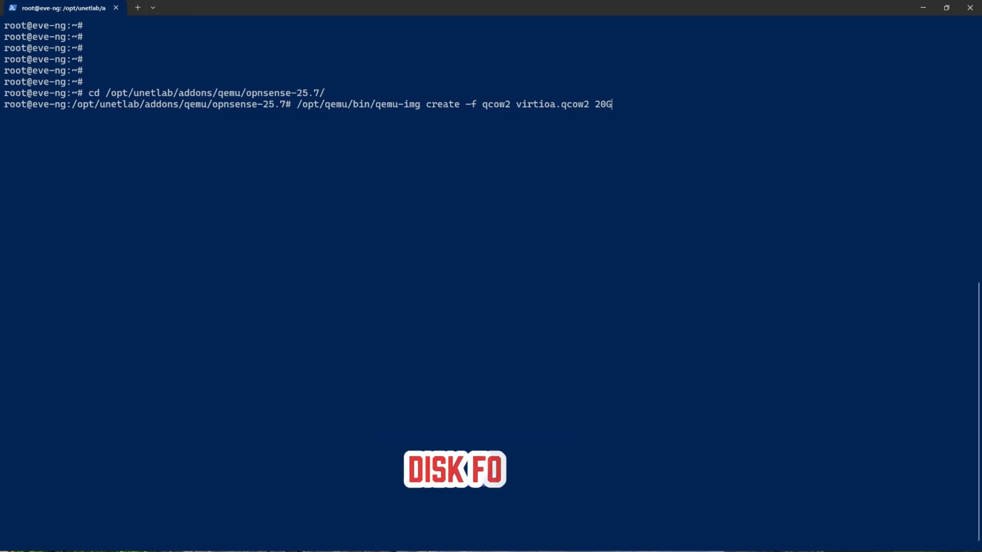
key(Return)
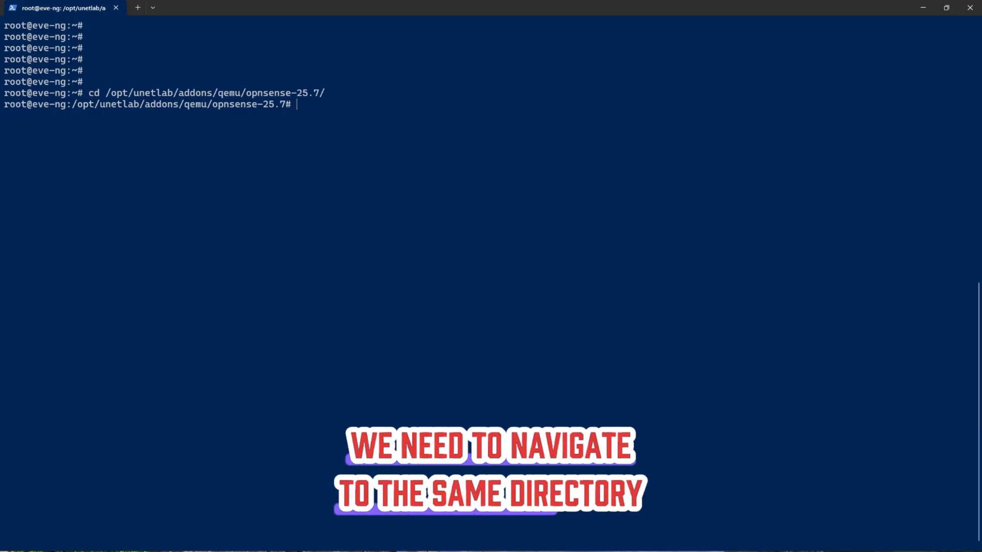
text(/opt/qemu/bin//)
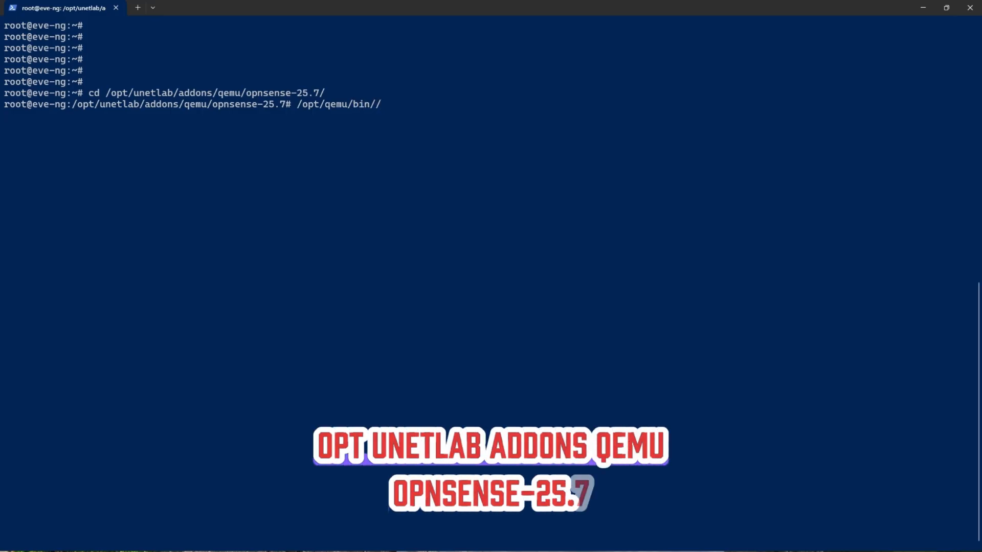
key(BackSpace)
key(BackSpace)
key(BackSpace)
key(BackSpace)
key(BackSpace)
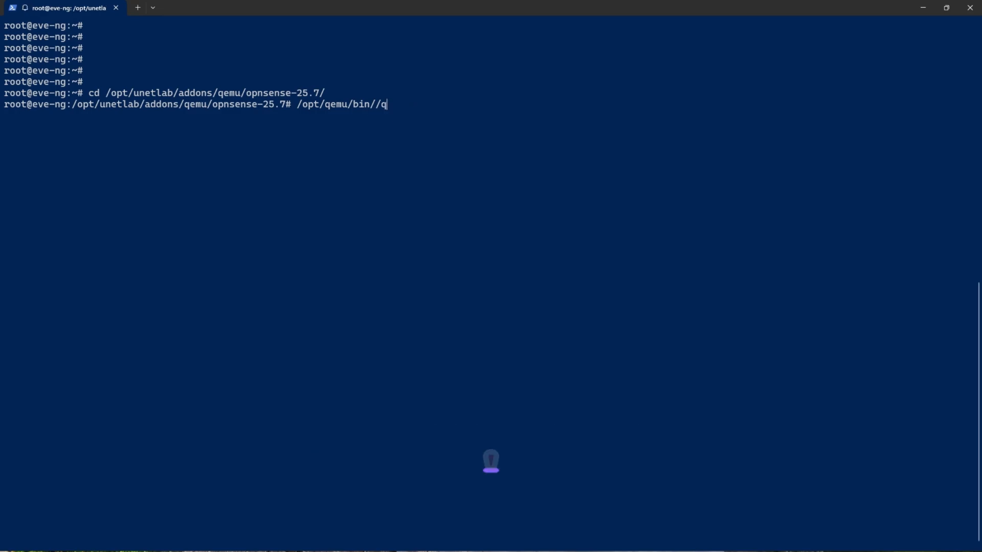
text(qemu)
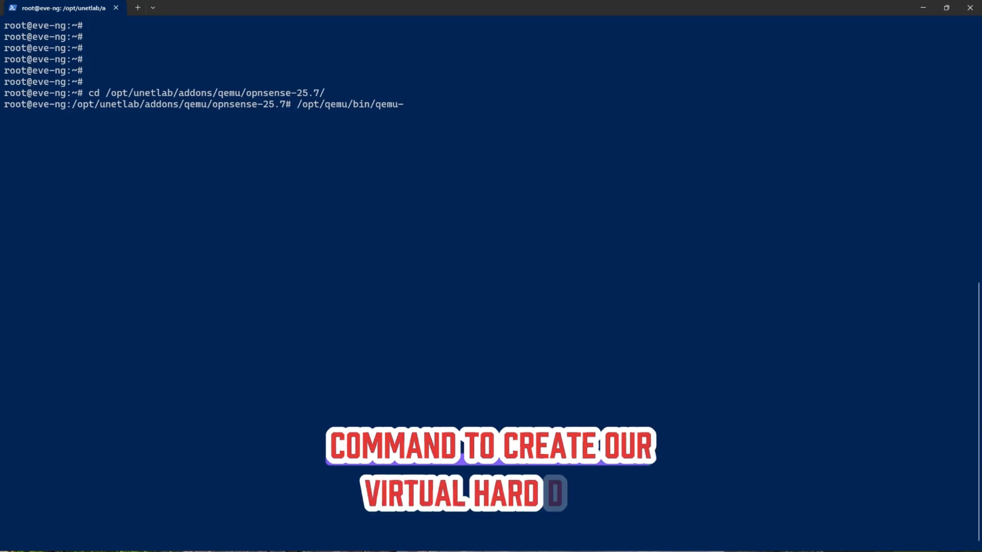
text(-im)
text(g create -f qcow2 virtioa.qcow2 20G)
key(Return)
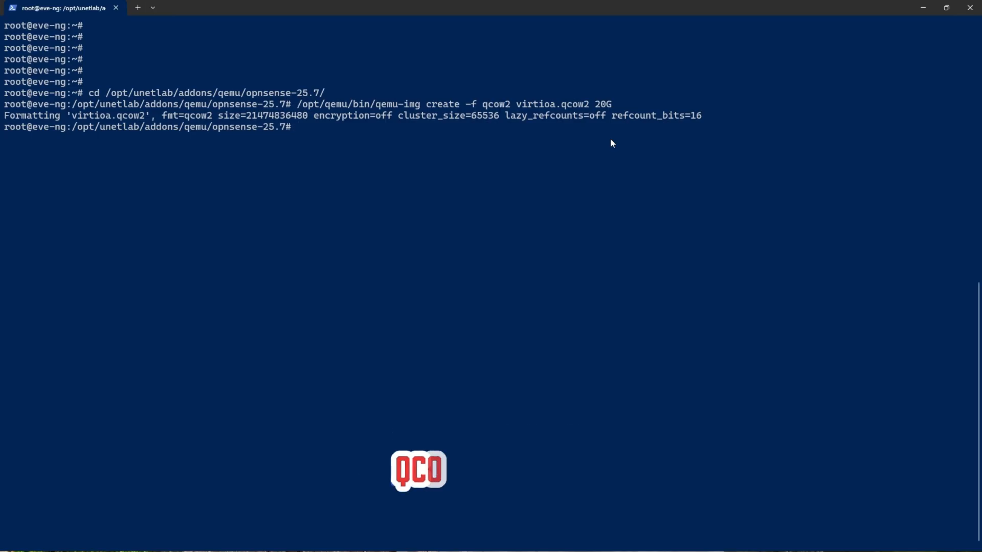
Step: Rerun the disk creation, check the 20G virtioa.qcow2 formatting output, and cd back home
drag(4, 114, 262, 127)
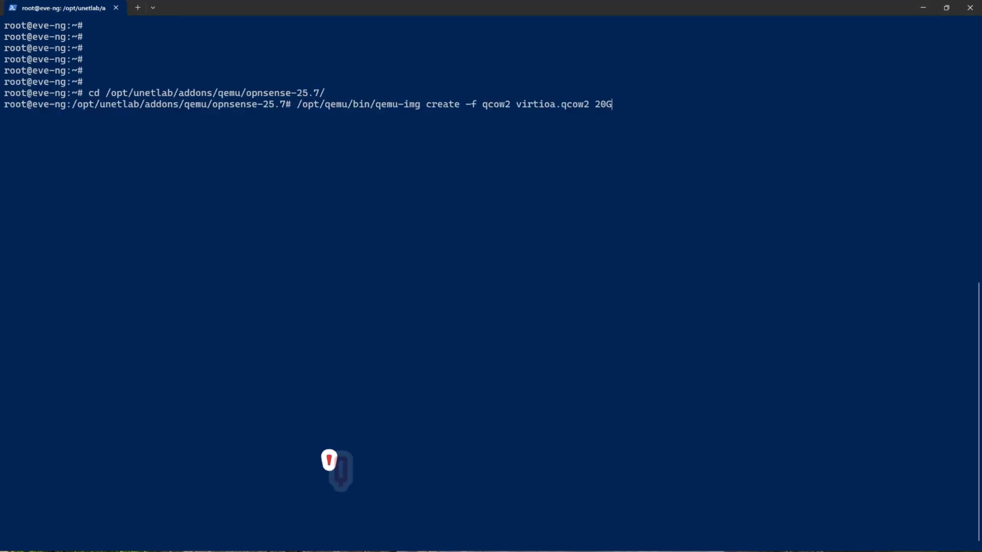
key(Return)
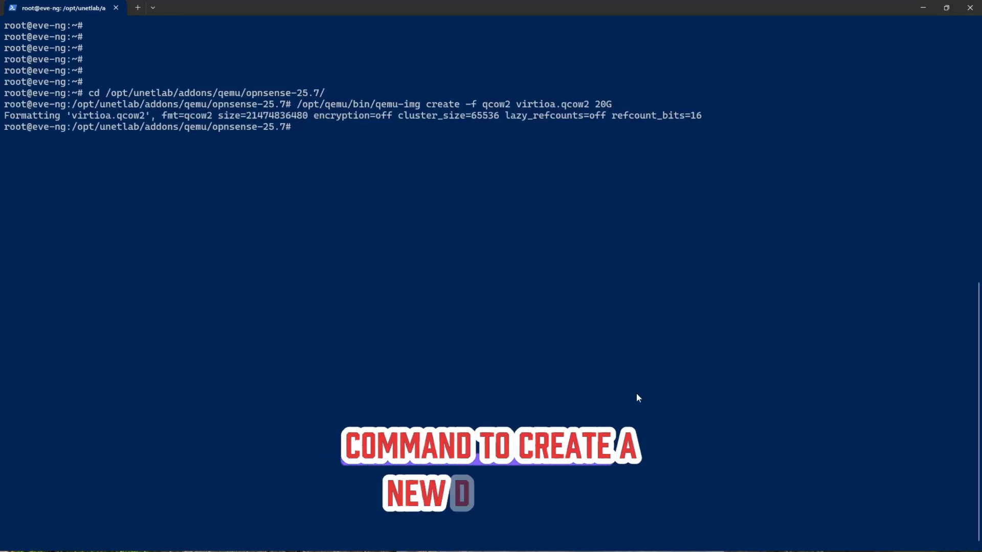
drag(302, 105, 617, 107)
click(610, 138)
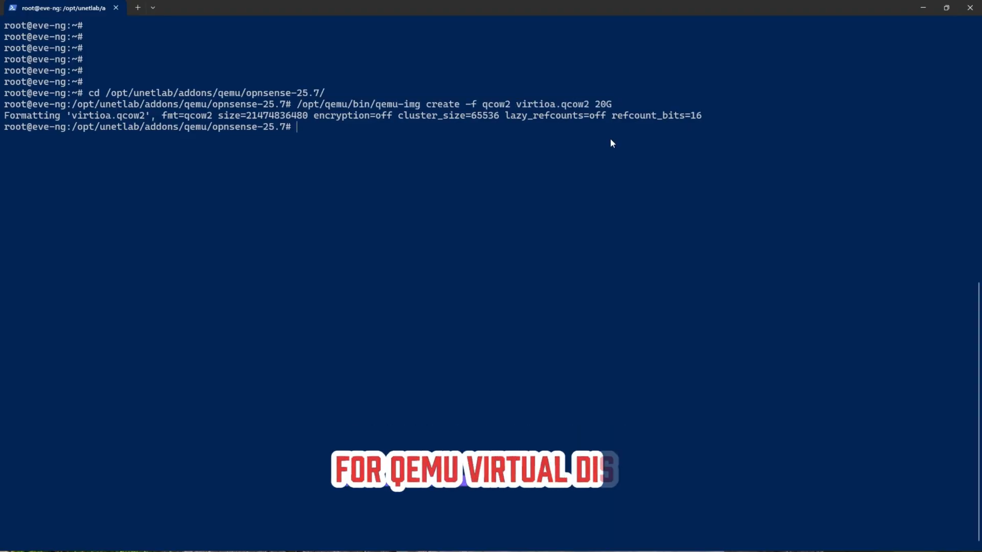
key(Return)
key(Return)
text(cd)
key(Return)
key(Return)
key(Return)
key(Return)
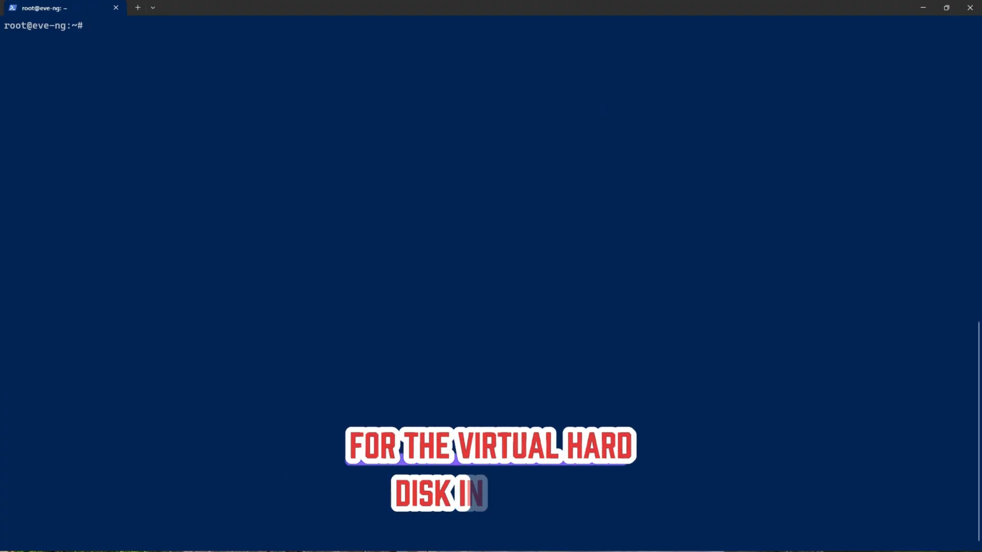
key(Return)
key(Return)
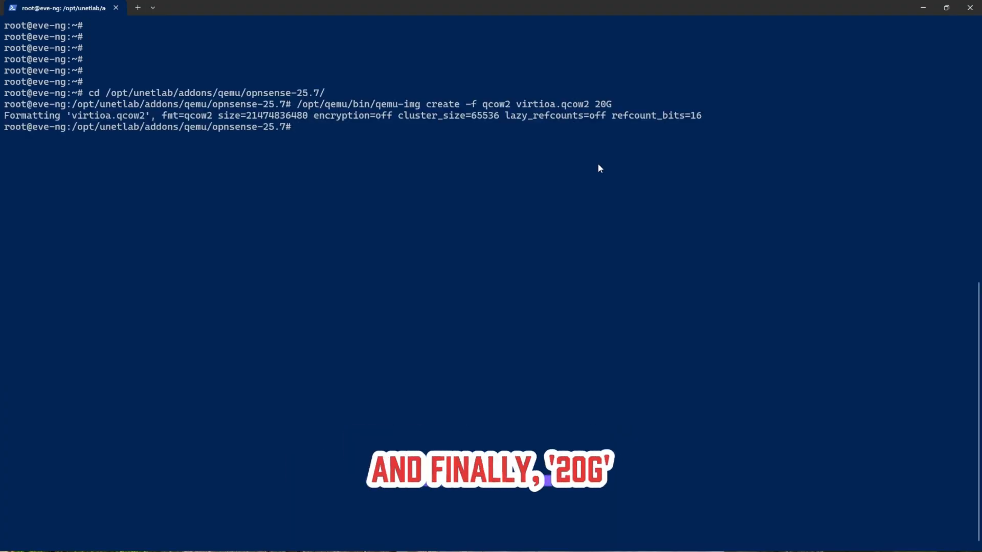
key(Return)
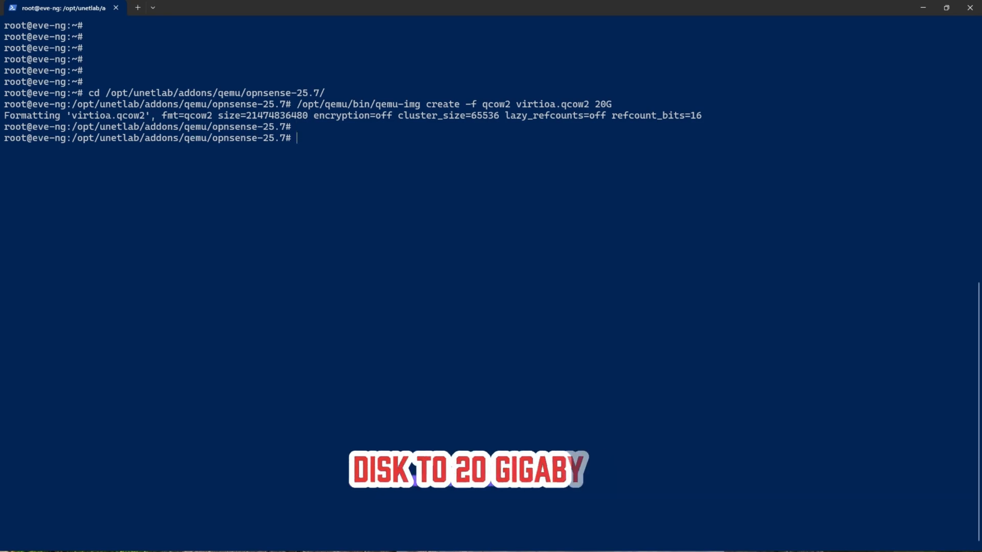
key(Return)
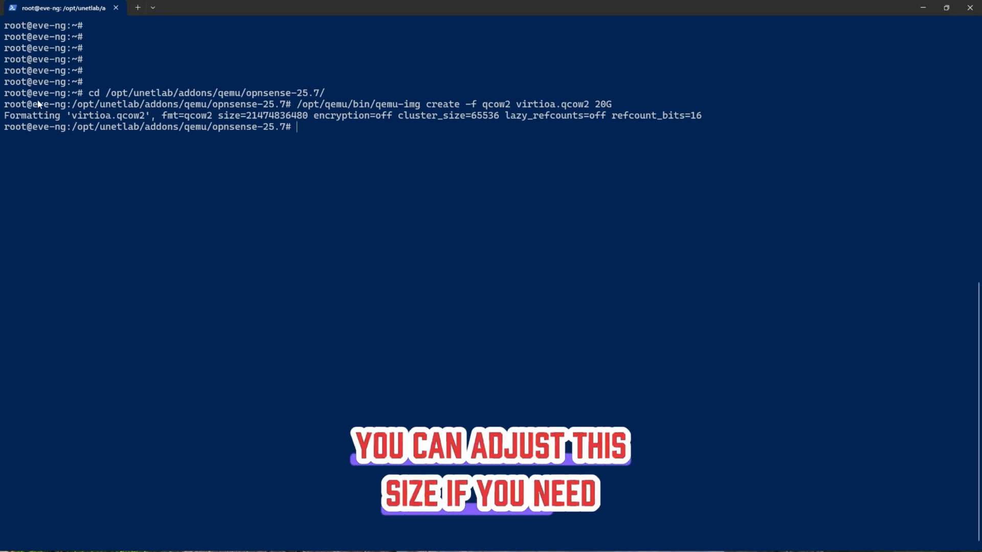
drag(6, 114, 706, 121)
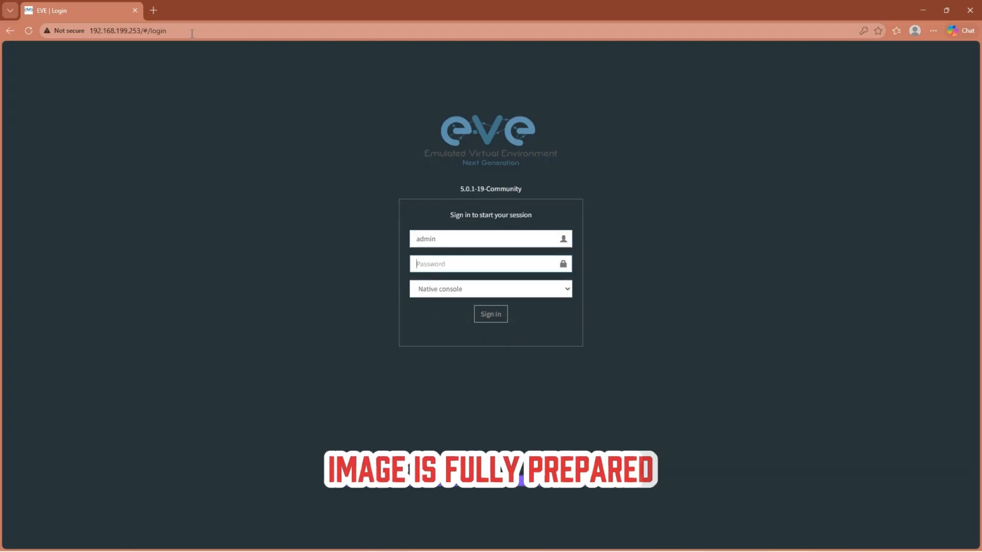
Step: Begin typing the account password on the EVE-NG login page
text(ev)
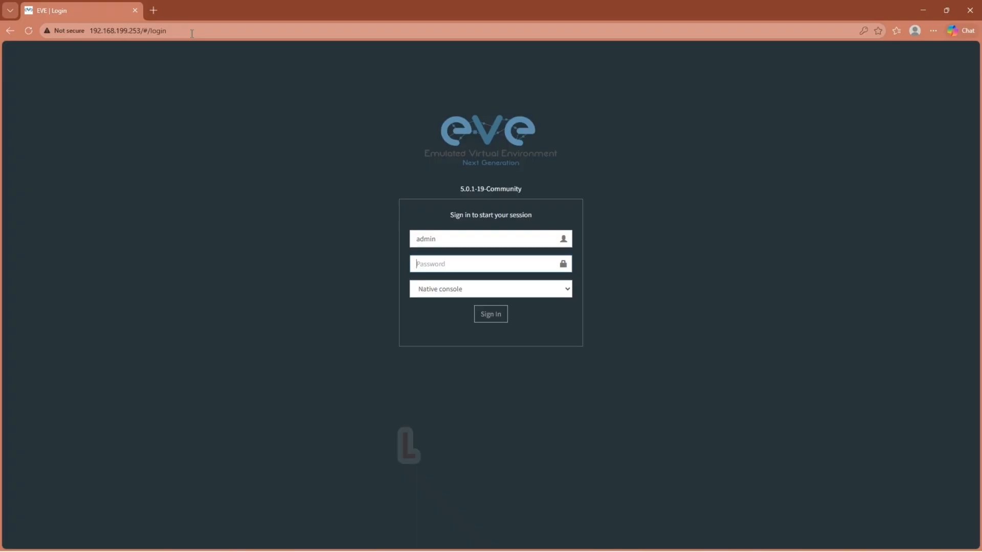
Step: Finish the password and sign in to EVE-NG, opening the lab with Net and Win
text(eve)
key(Return)
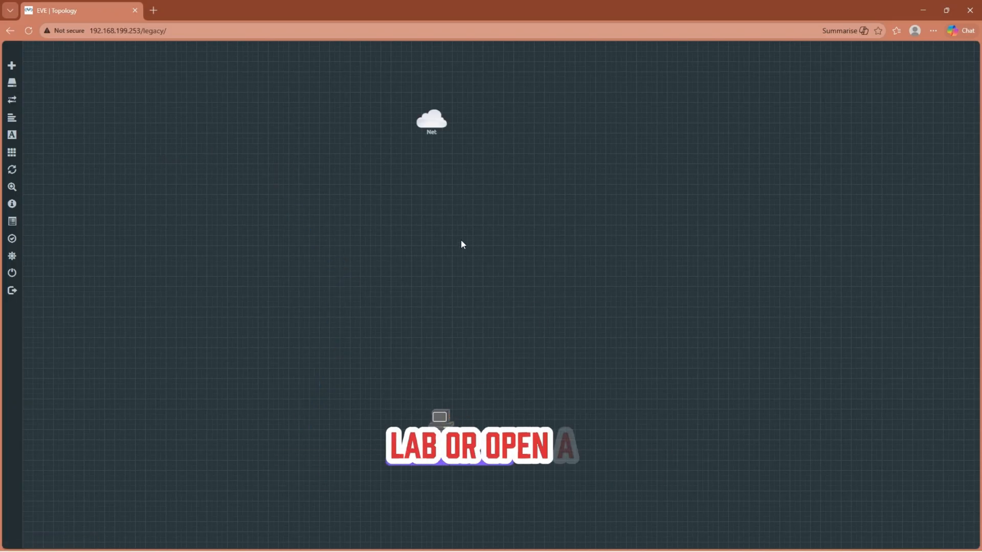
Step: Add an OPNsense-template node with image opnsense-25.7 and the Firewall3 icon to the lab
right_click(439, 219)
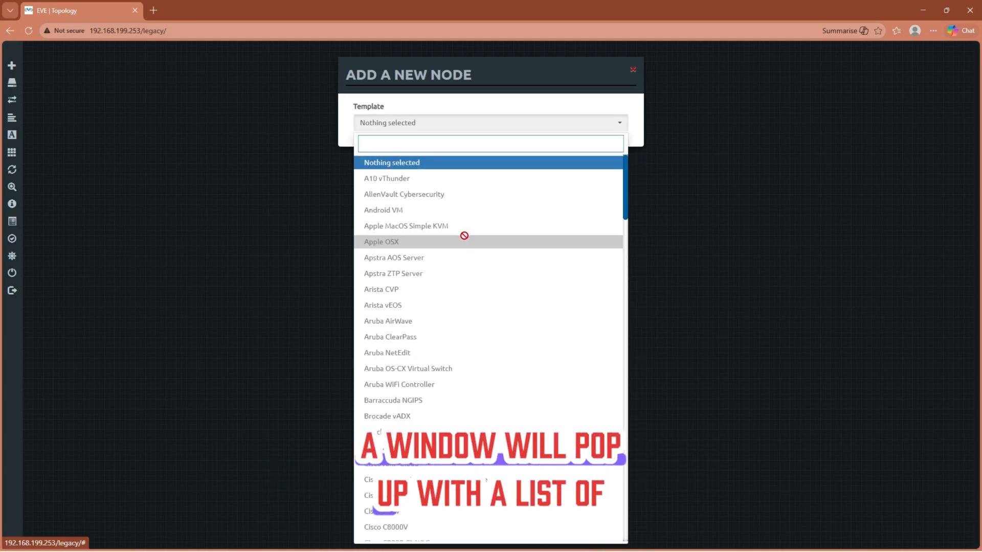
scroll(463, 235, down, 6)
scroll(464, 237, down, 4)
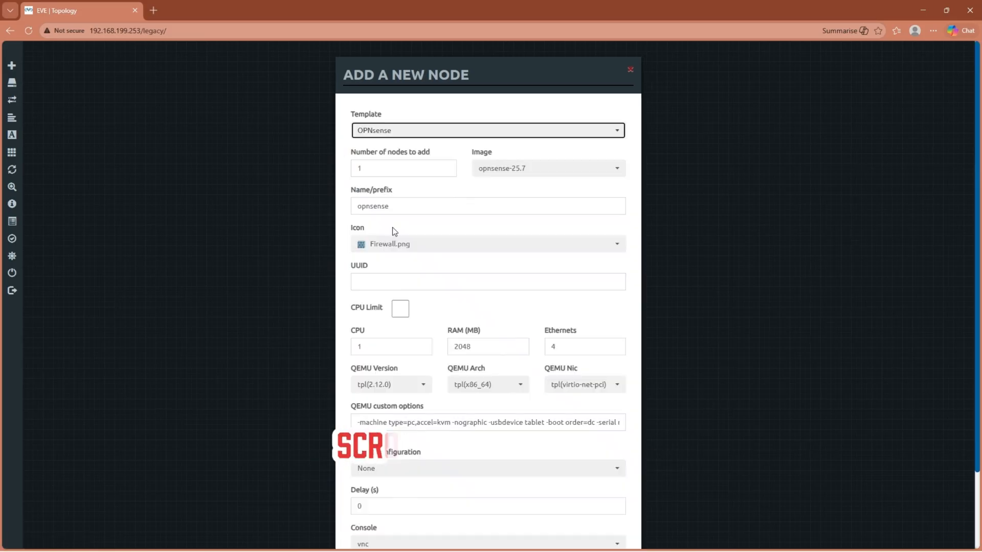
click(573, 177)
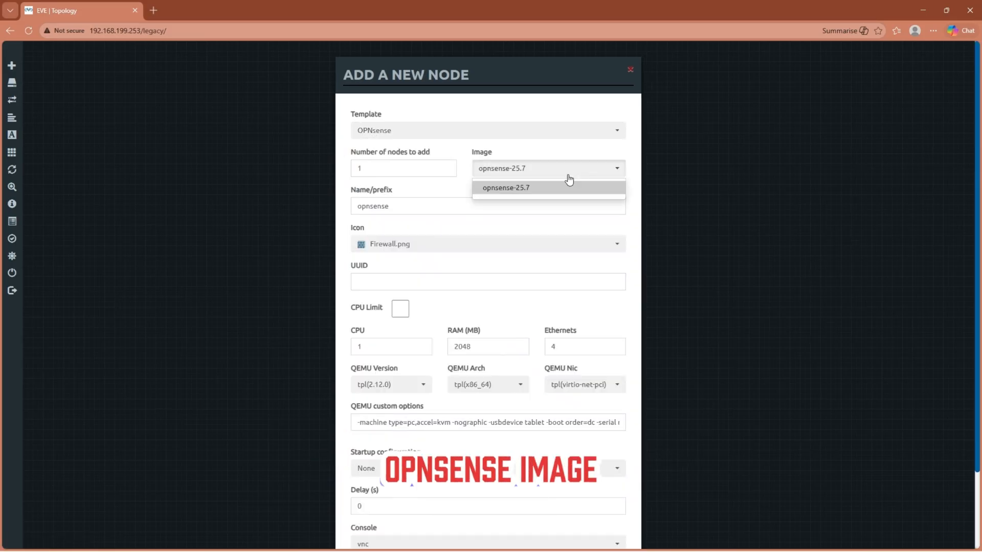
click(535, 191)
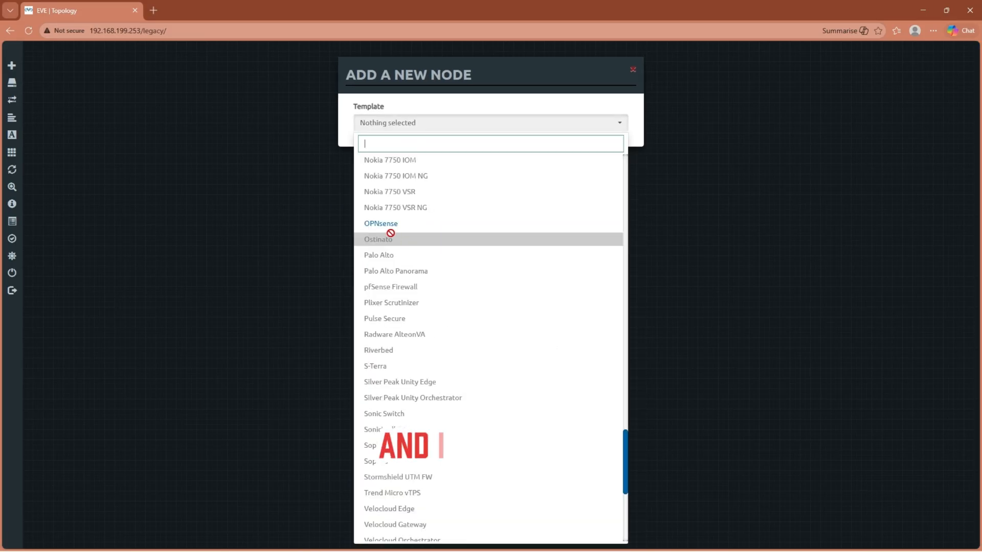
click(393, 225)
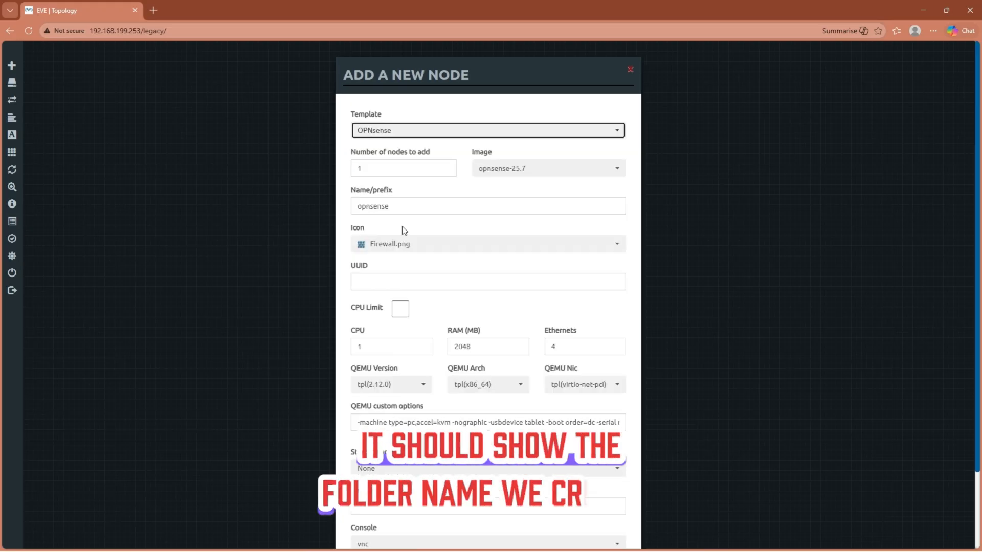
click(569, 174)
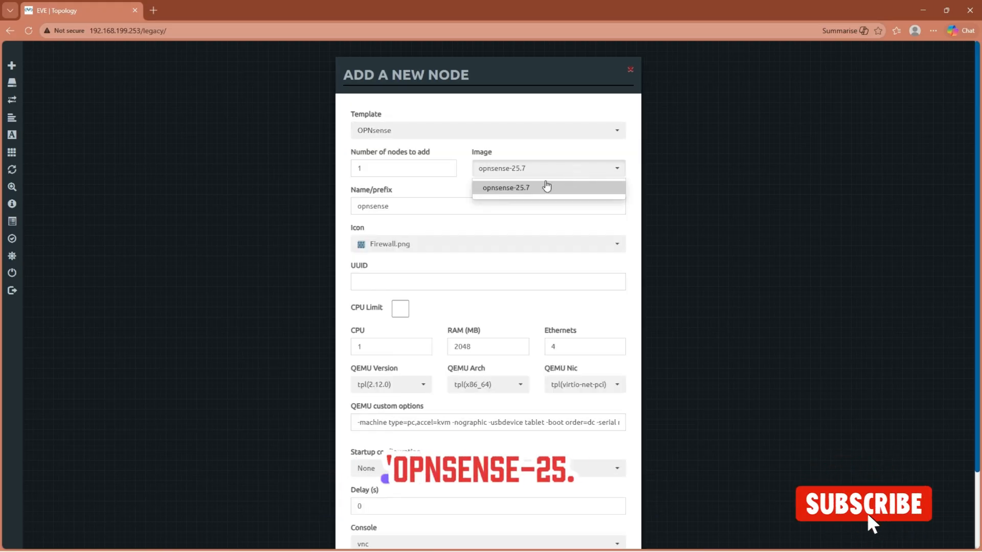
click(546, 186)
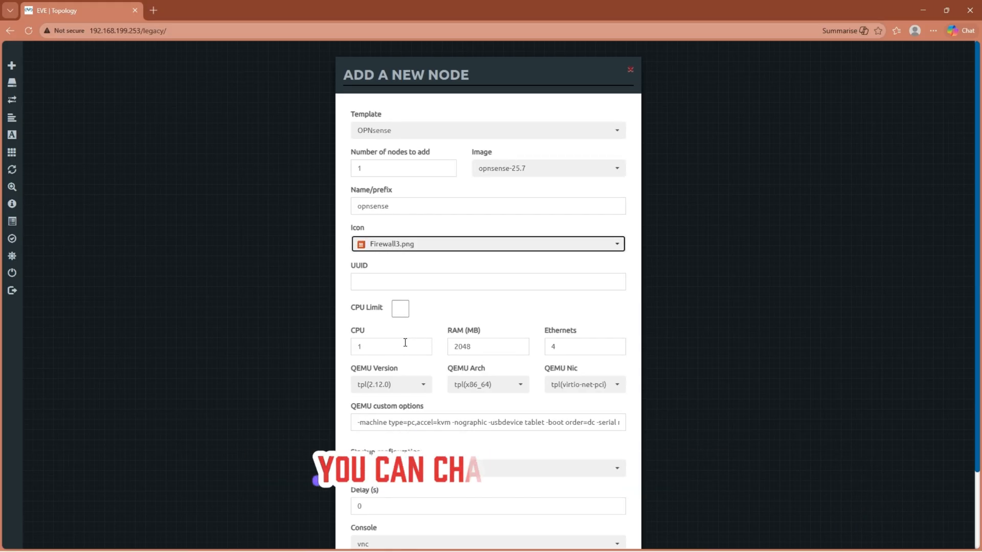
scroll(409, 345, down, 2)
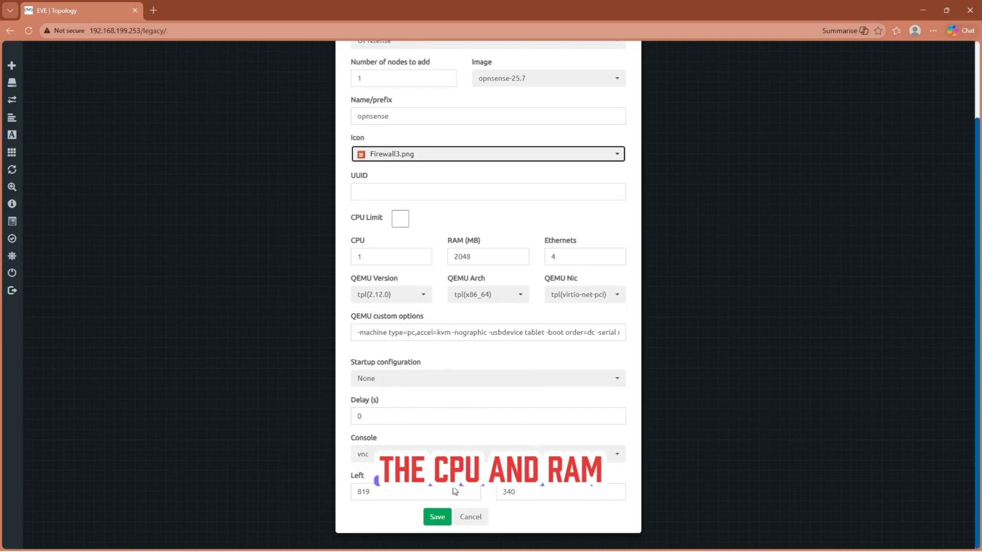
scroll(405, 343, up, 2)
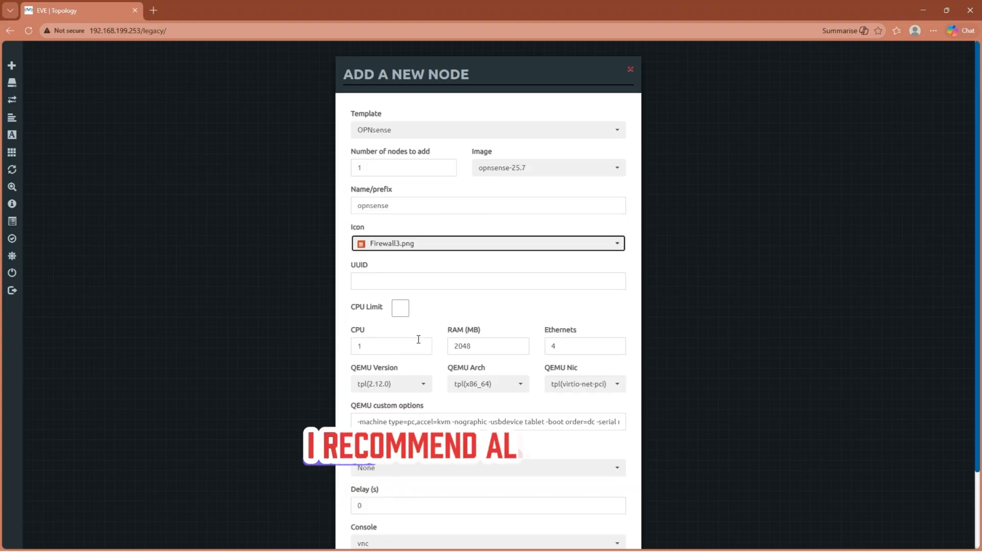
scroll(416, 338, down, 2)
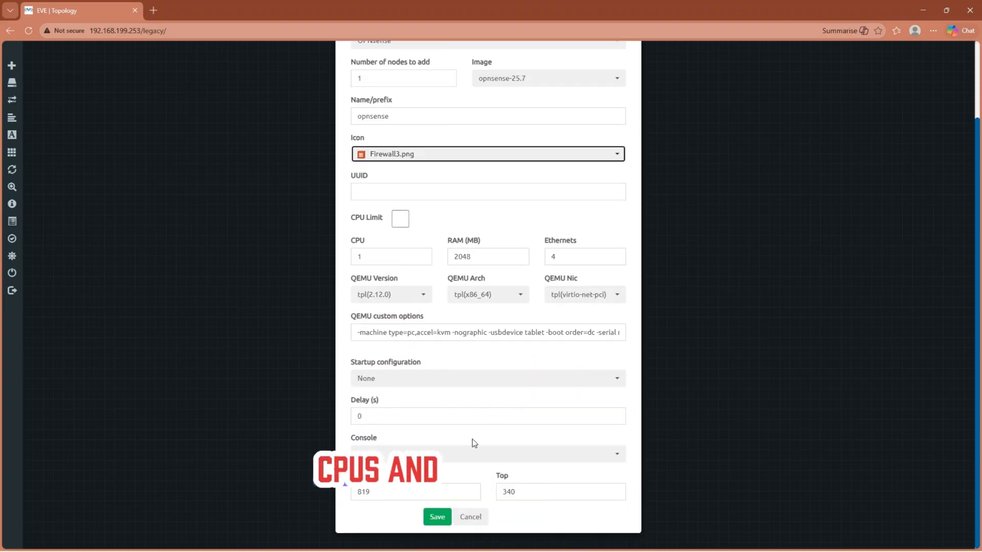
click(438, 517)
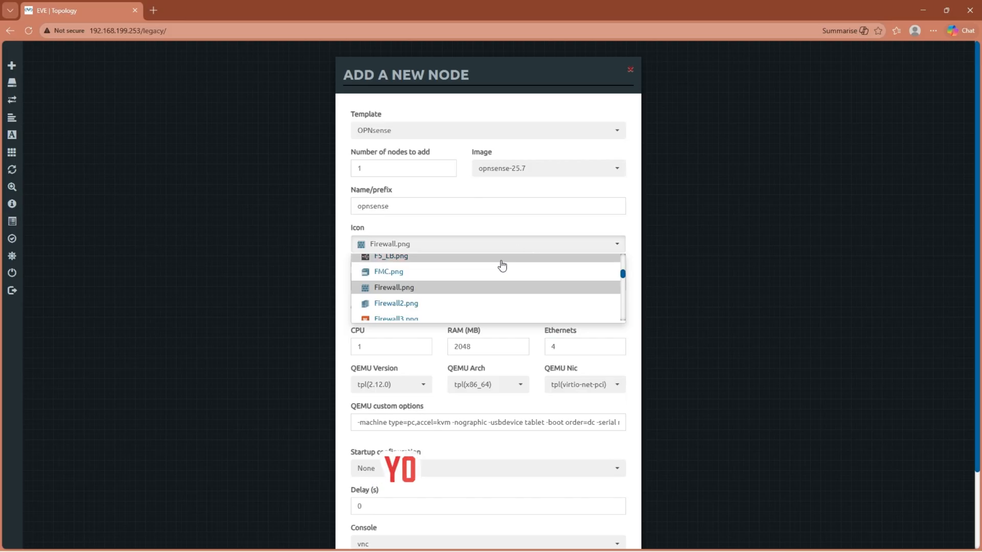
click(399, 318)
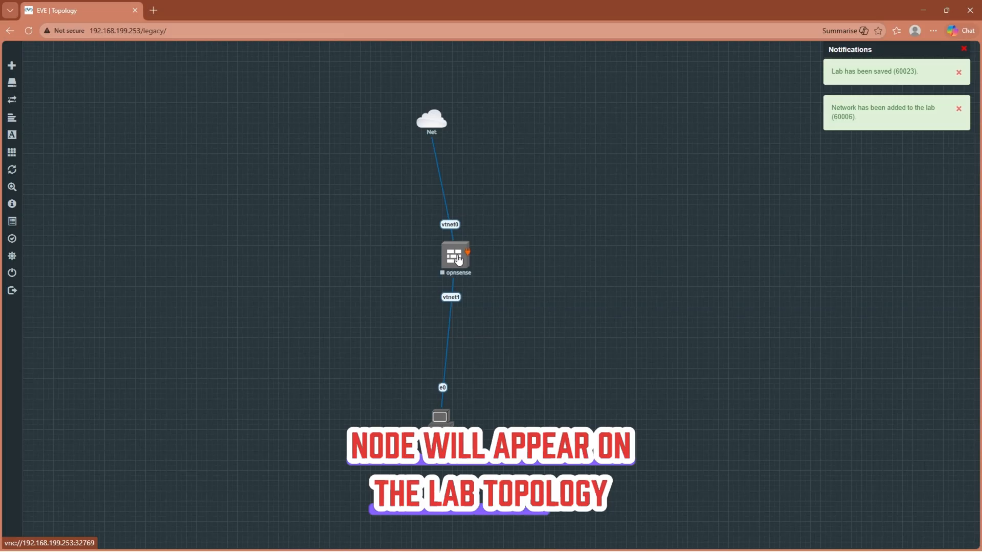
Step: Start the opnsense node and log in at its console as installer
right_click(465, 262)
click(488, 277)
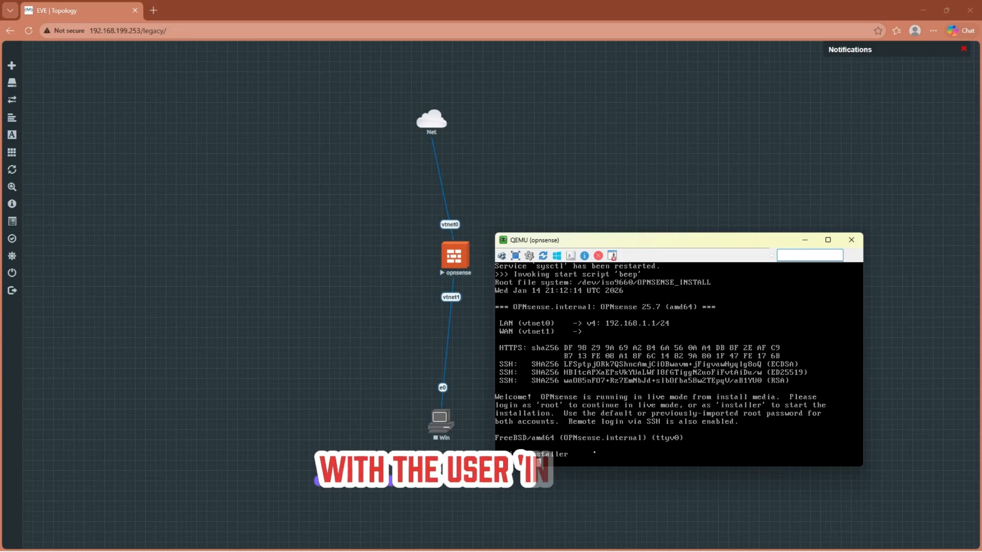
text(installer)
key(Return)
Step: Log in to the OPNsense installer with the installer password and keep the default keyboard layout
text(opnsense)
key(Return)
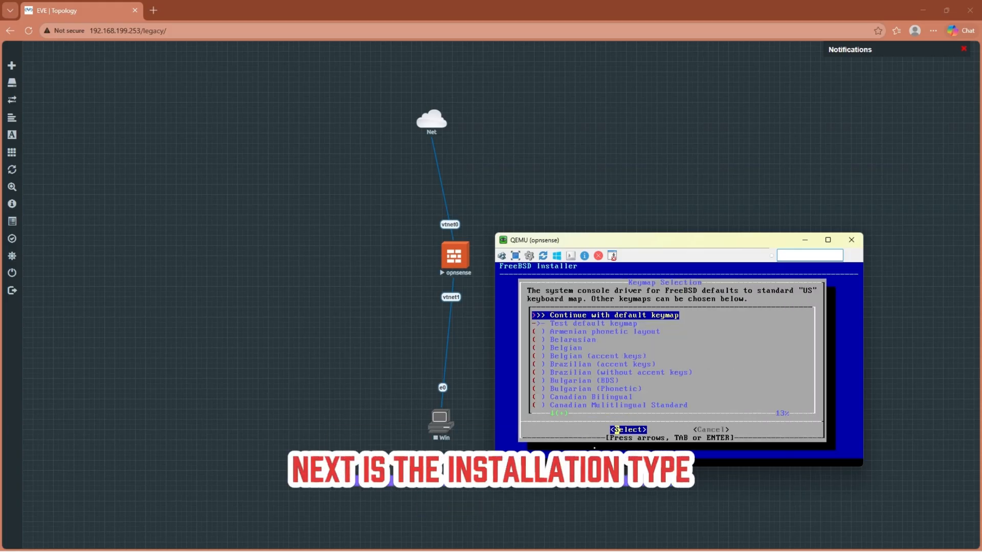
key(Return)
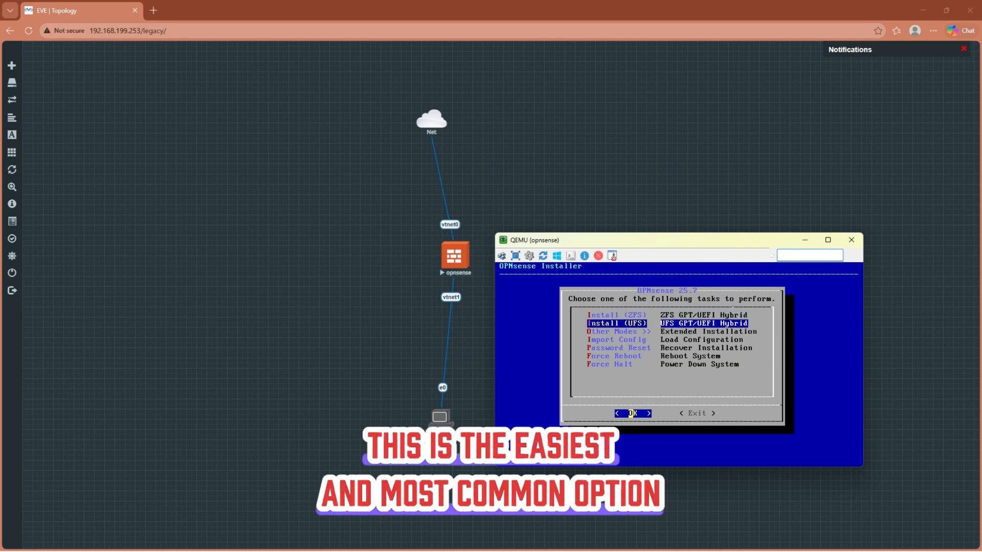
Step: Choose the UFS install on the 20GB vtbd0 disk and confirm wiping it
key(Up)
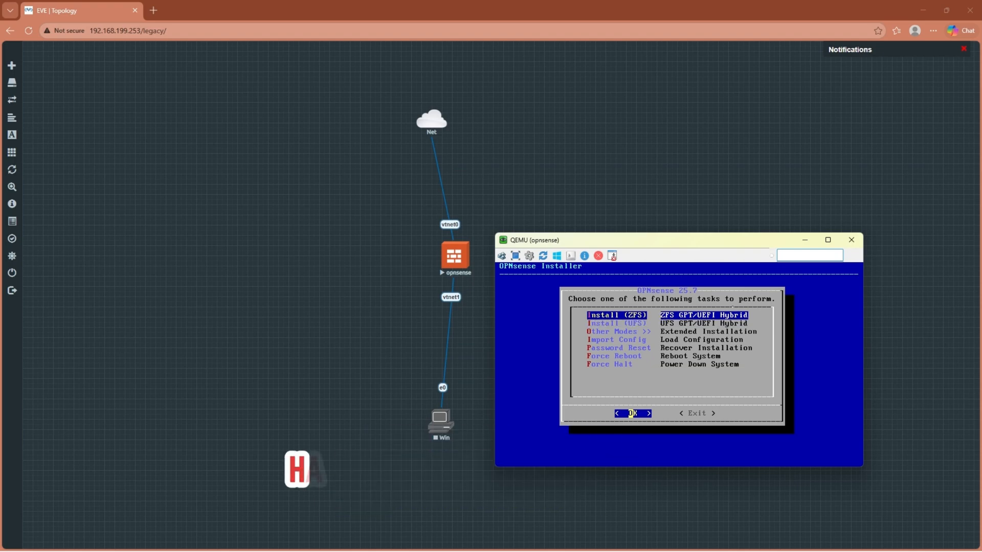
key(Down)
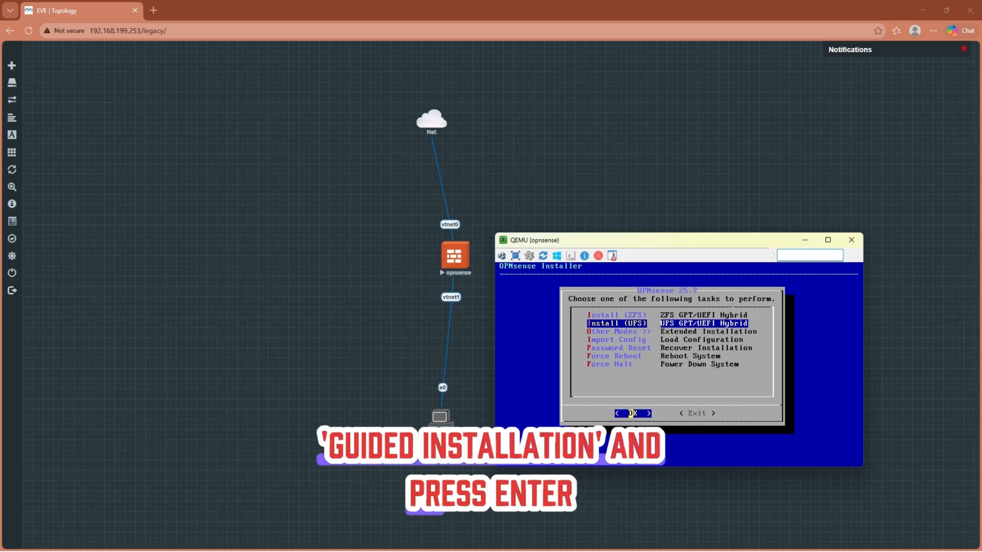
key(Return)
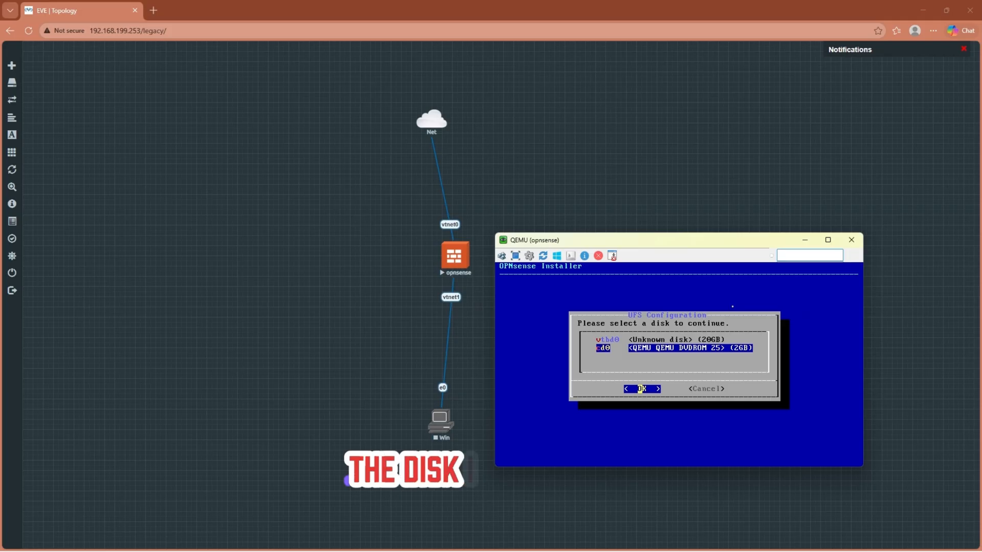
key(Up)
key(Return)
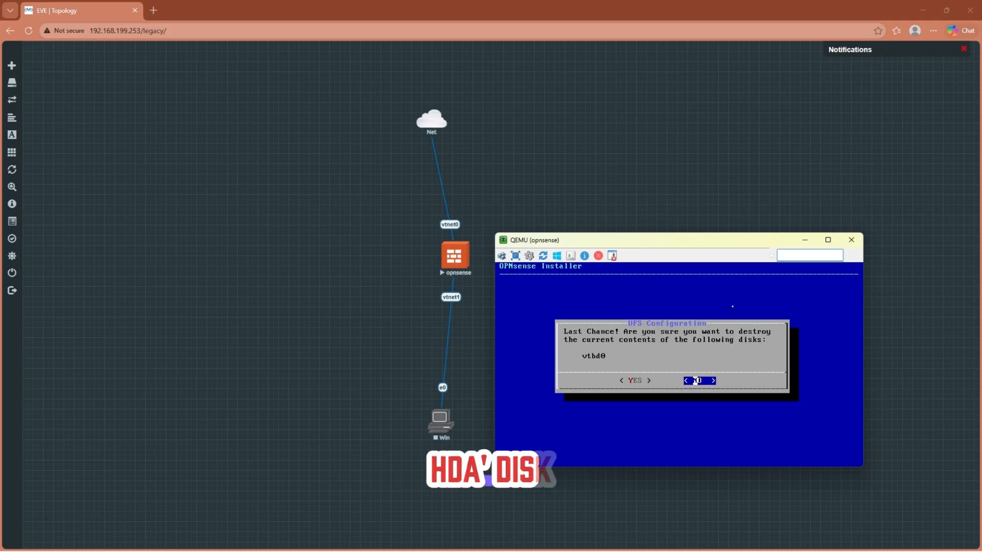
key(Return)
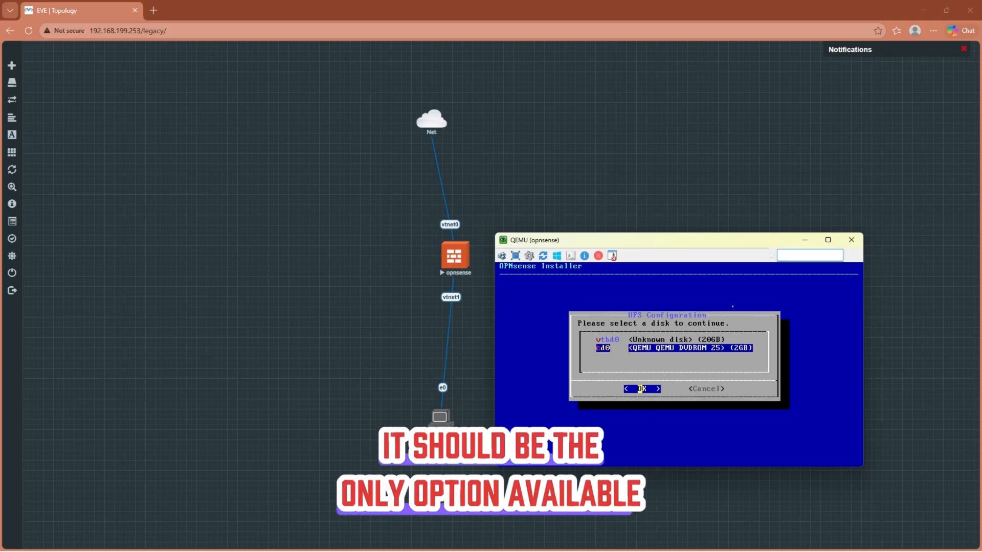
key(Up)
key(Return)
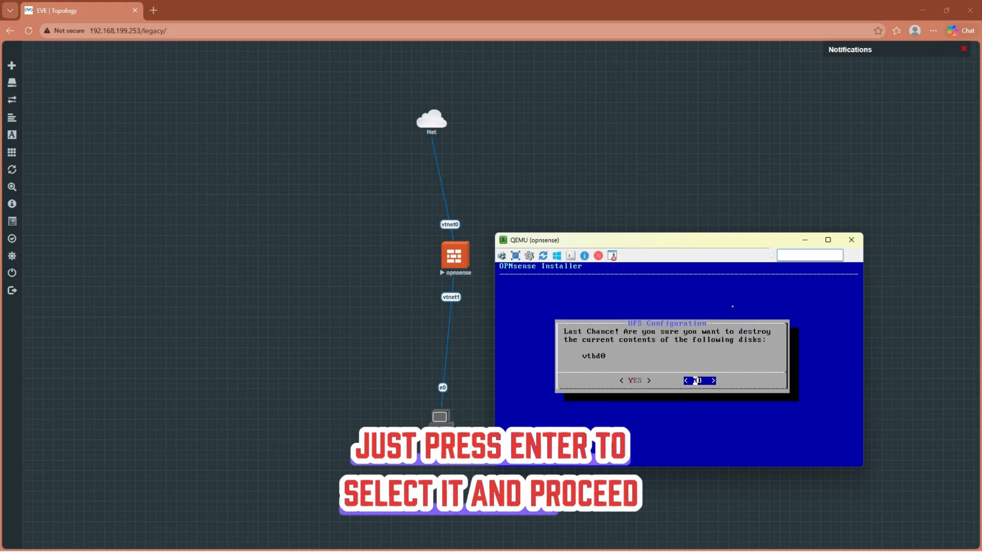
key(Left)
key(Return)
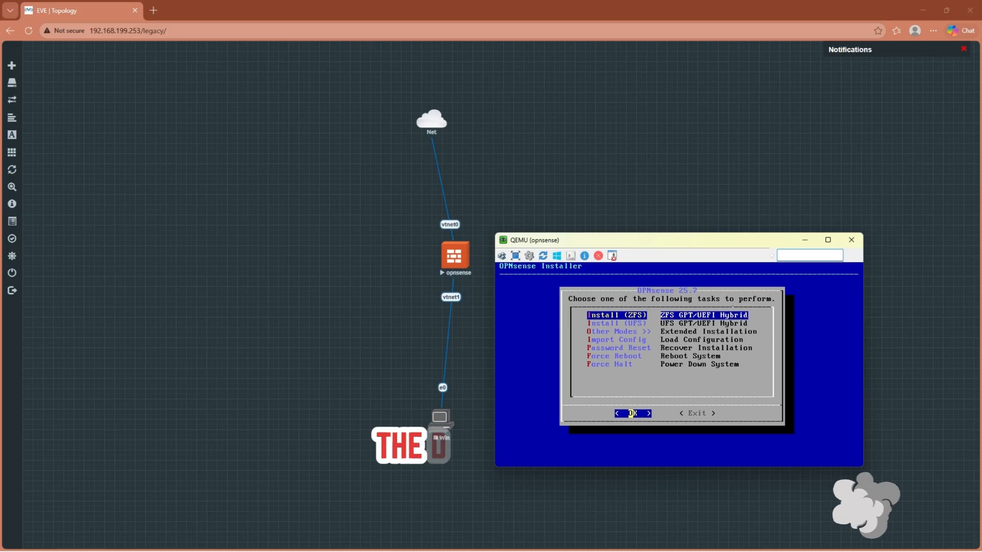
Step: Rerun the UFS install on vtbd0, confirm erasing it, and accept the 2048MB low-RAM warning
key(Down)
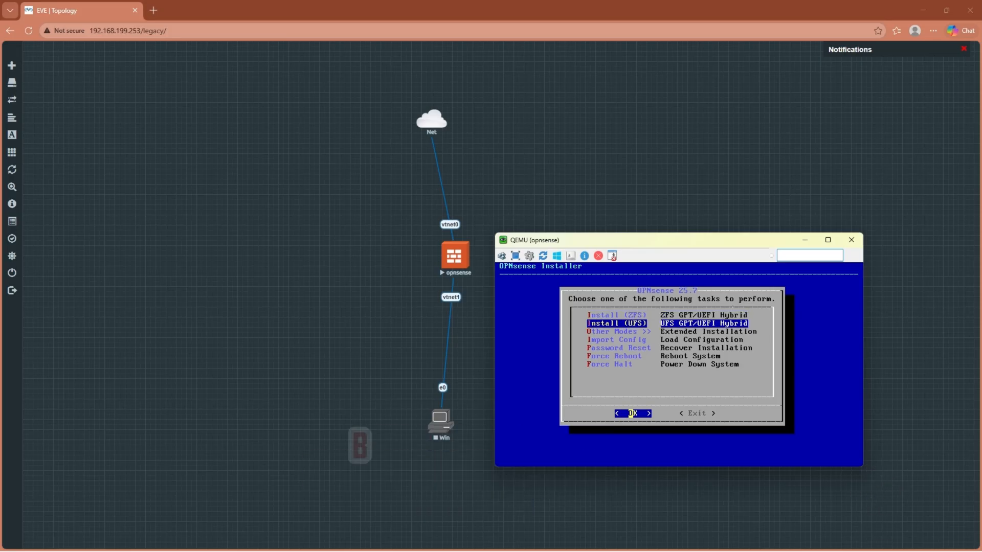
key(Return)
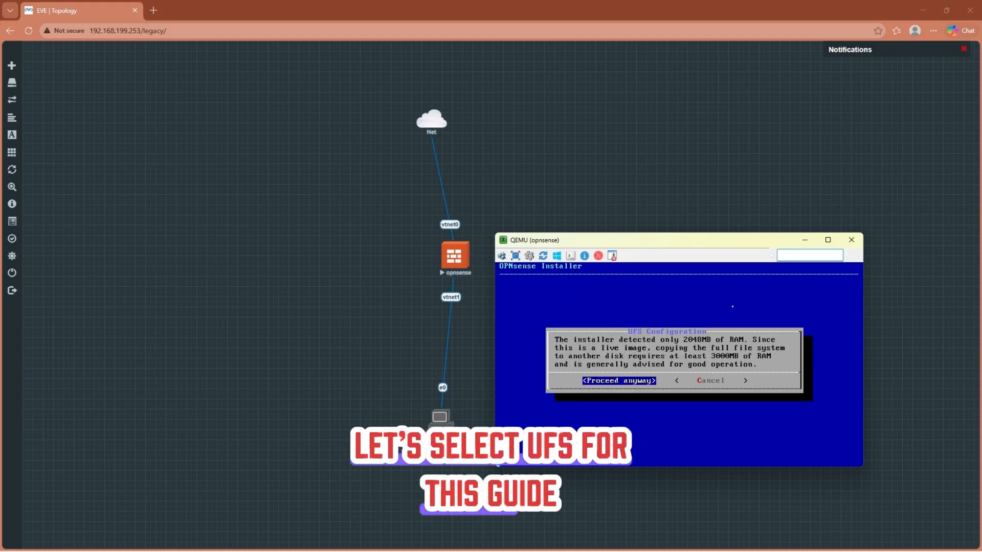
key(Return)
key(Up)
key(Return)
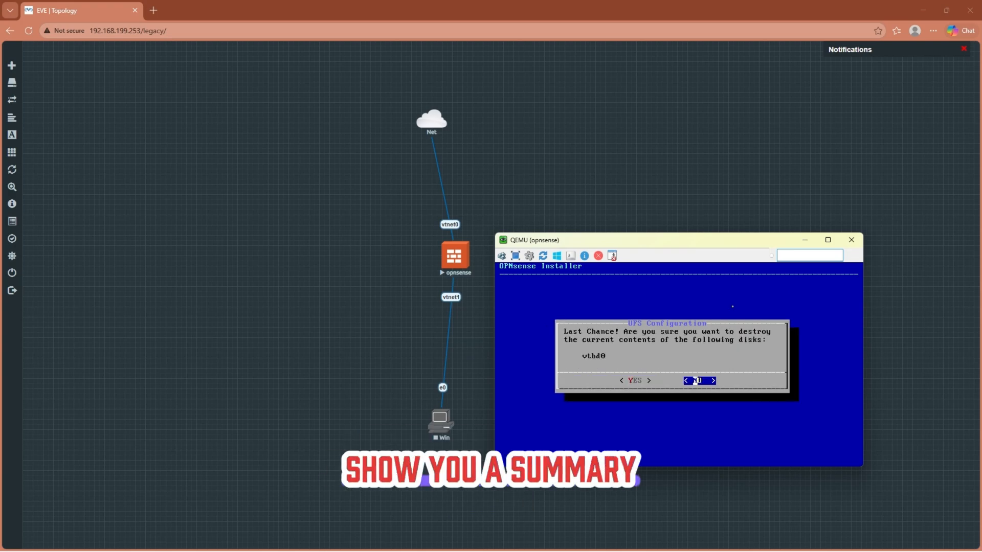
key(Return)
key(Up)
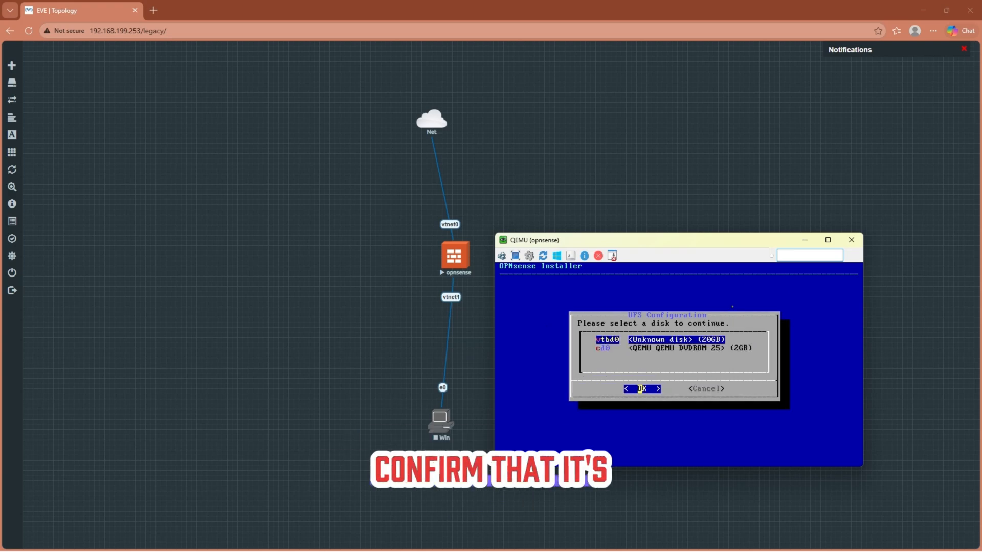
key(Return)
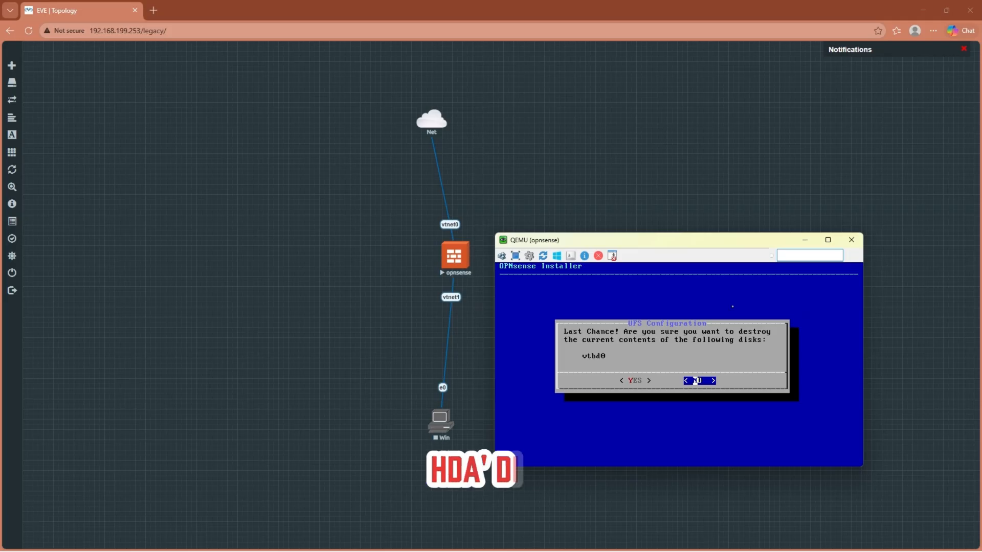
key(Left)
key(Return)
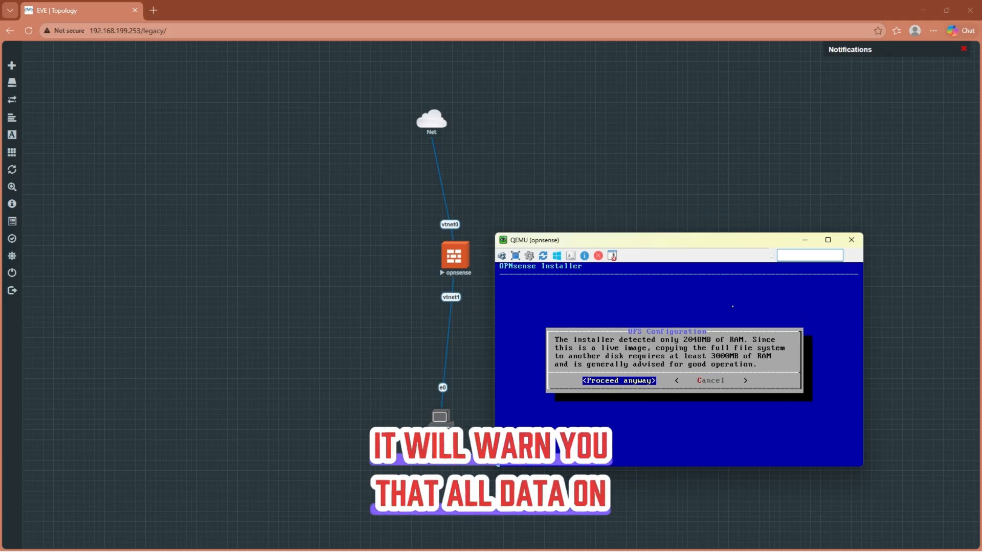
key(Return)
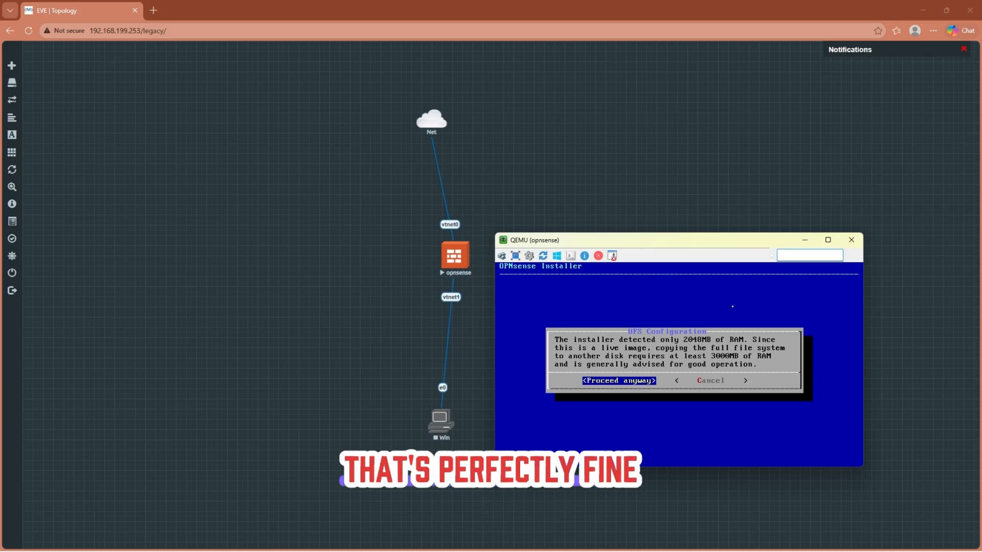
Step: Accept the low-RAM warning, set and confirm the root password, then Complete Install to reboot
key(Return)
key(Return)
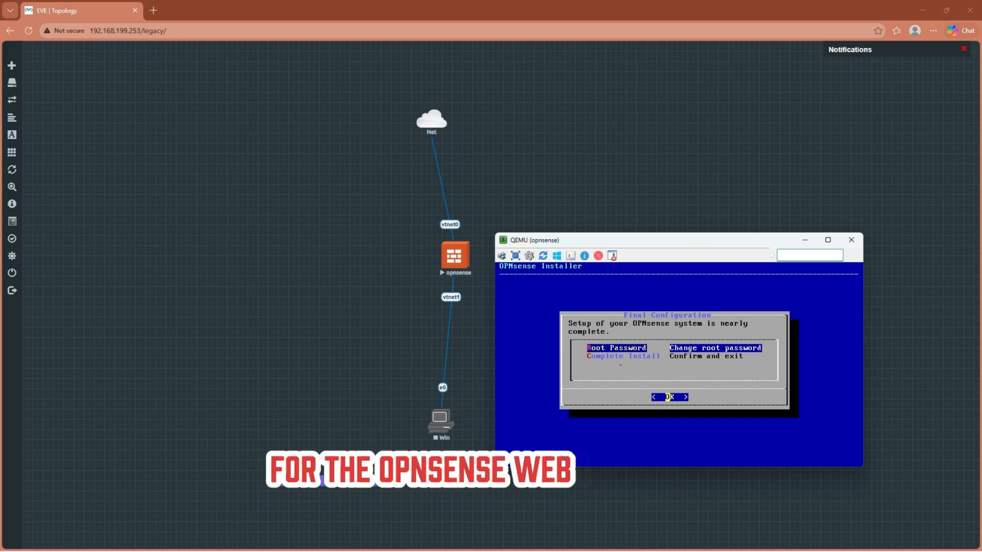
key(Return)
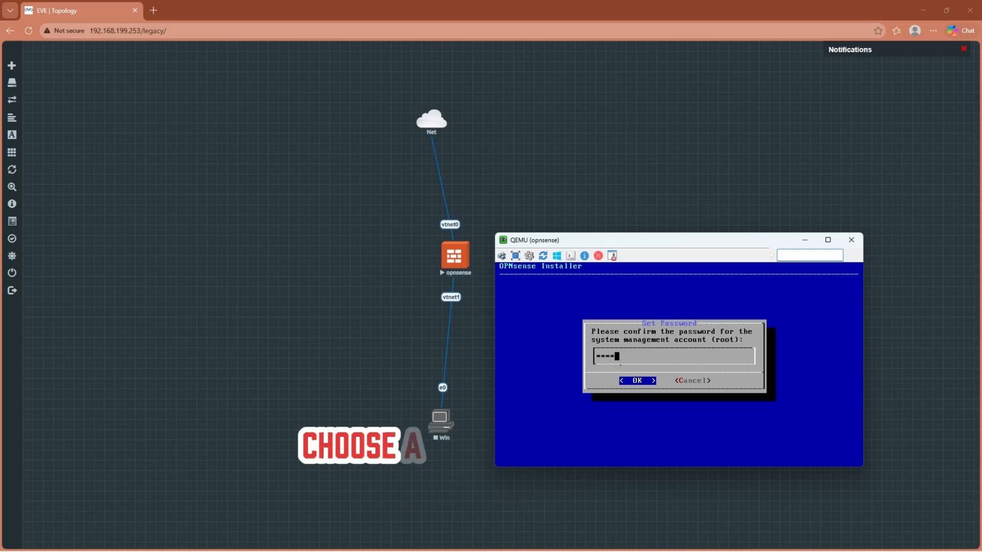
text(**)
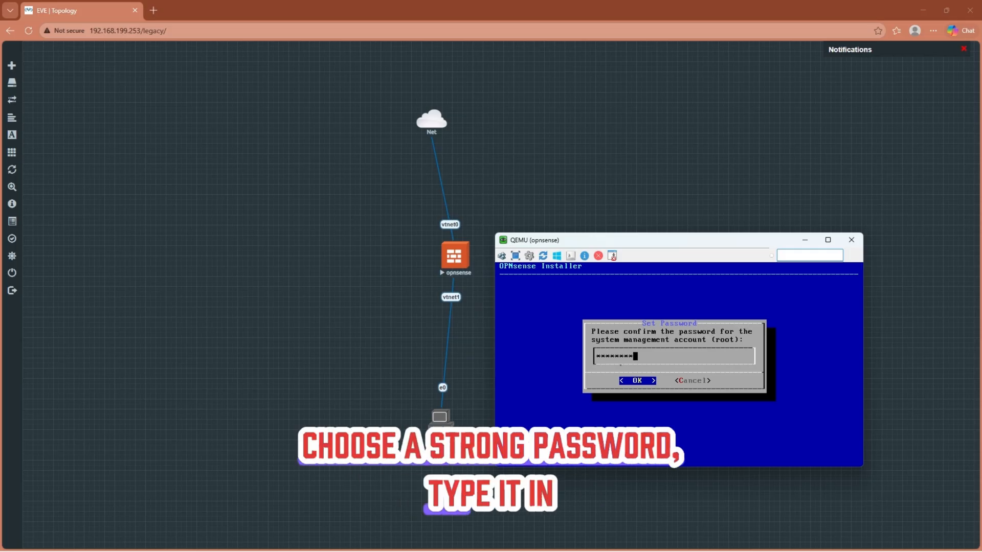
text(**)
key(Return)
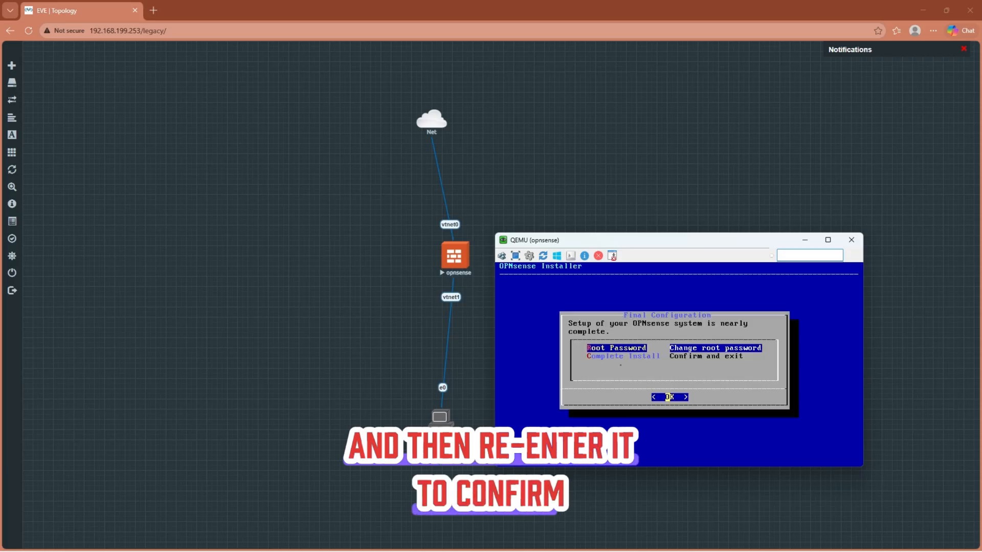
key(Down)
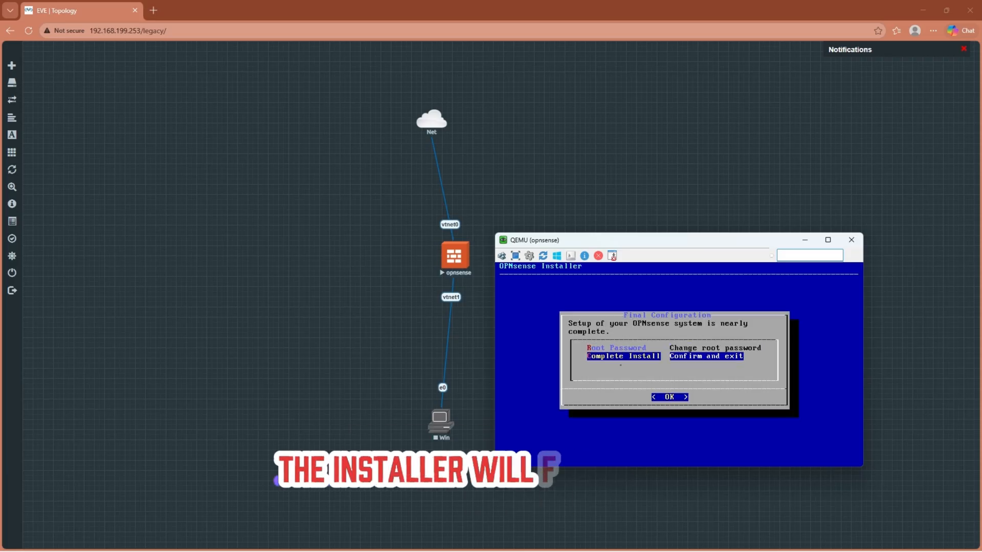
key(Return)
key(Return)
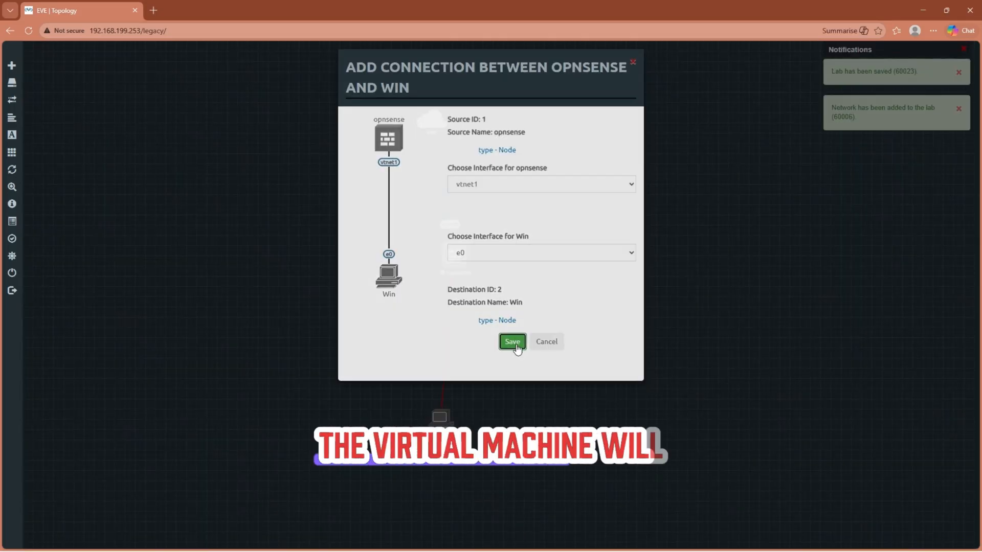
Step: Save the connection linking opnsense vtnet1 to Win e0
click(511, 343)
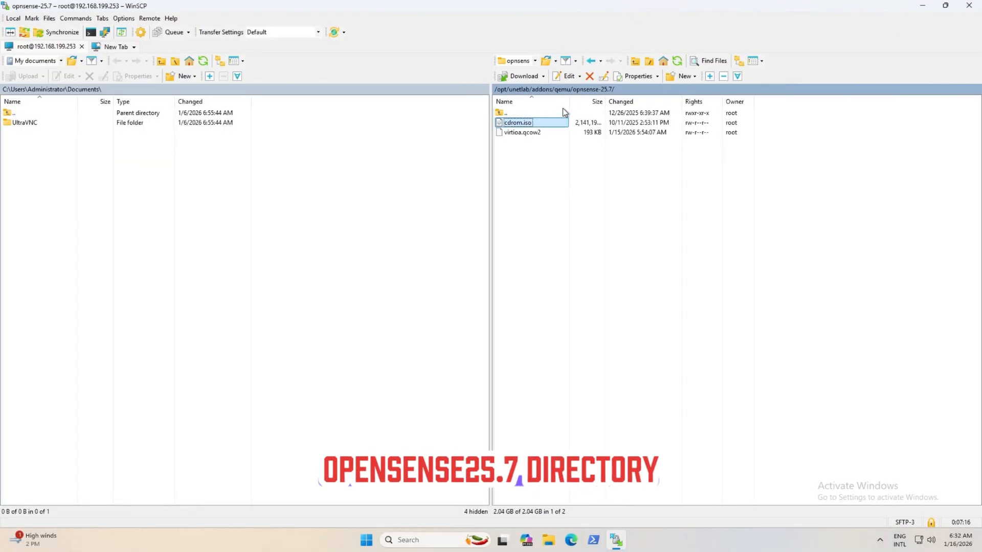
Step: Delete cdrom.iso from /opt/unetlab/addons/qemu/opnsense-25.7/
right_click(529, 122)
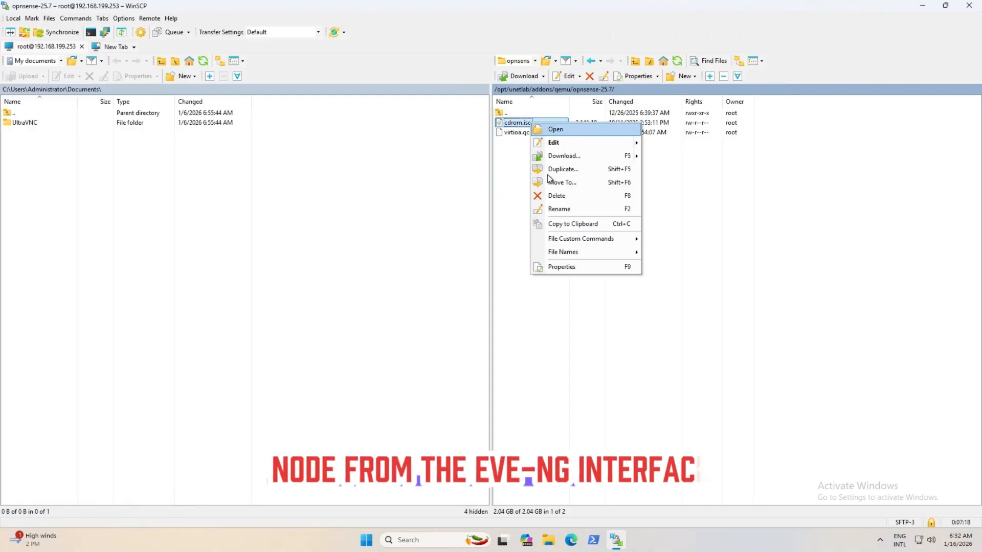
click(552, 196)
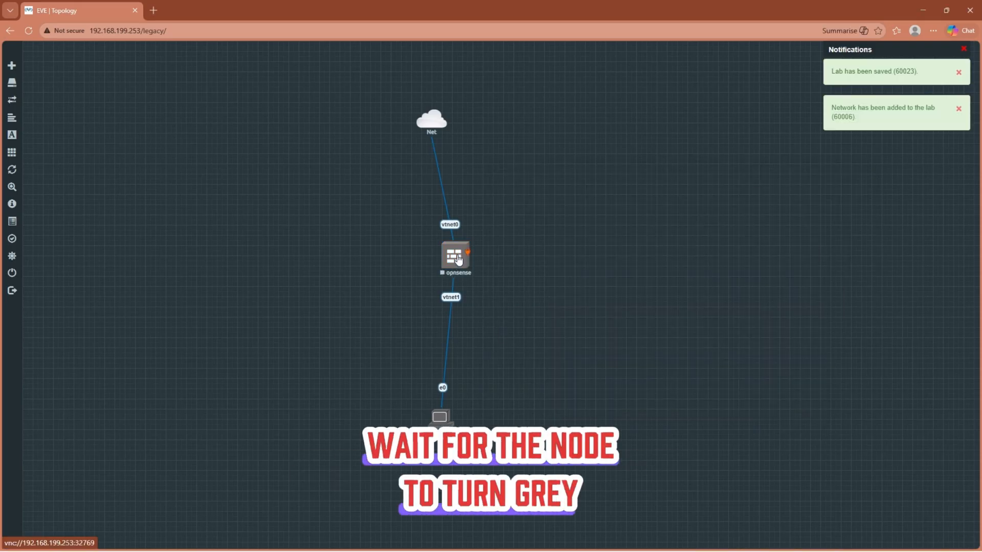
Step: Start the opnsense node and open its VNC console to reach the OPNsense 25.7 menu
right_click(457, 258)
click(501, 277)
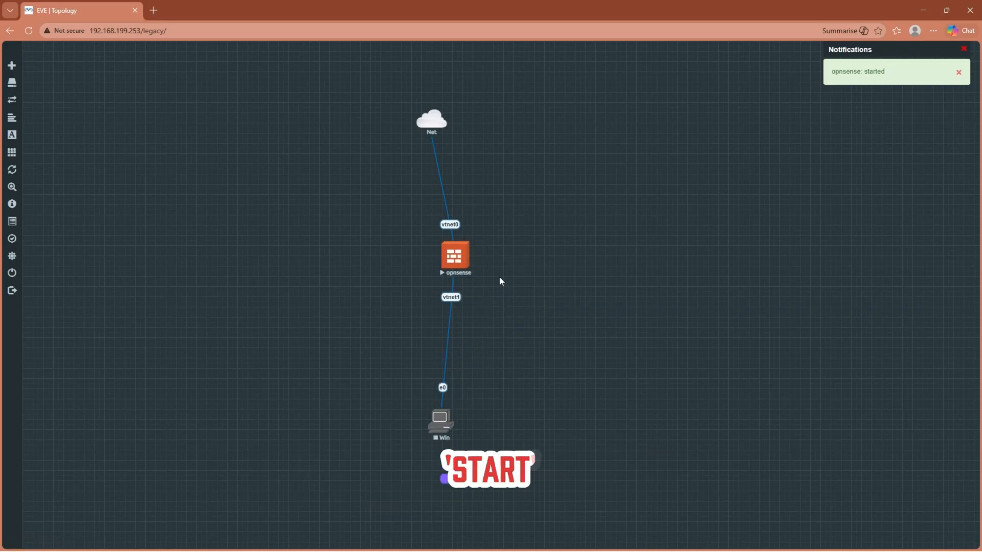
double_click(454, 256)
click(552, 119)
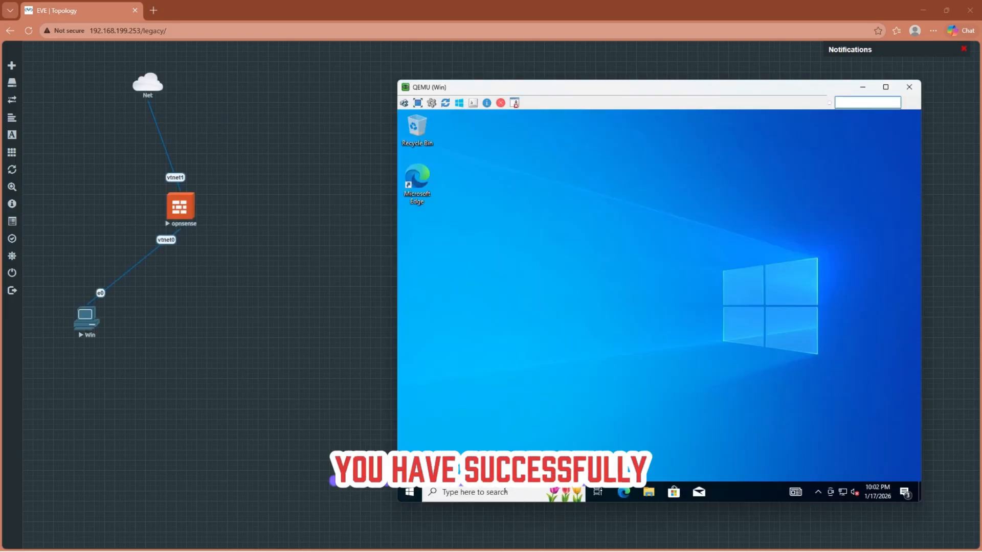
Step: Search 'ns' on the Win node, expand Dnsmasq DNS & DHCP settings, then open the opnsense node's actions
click(505, 493)
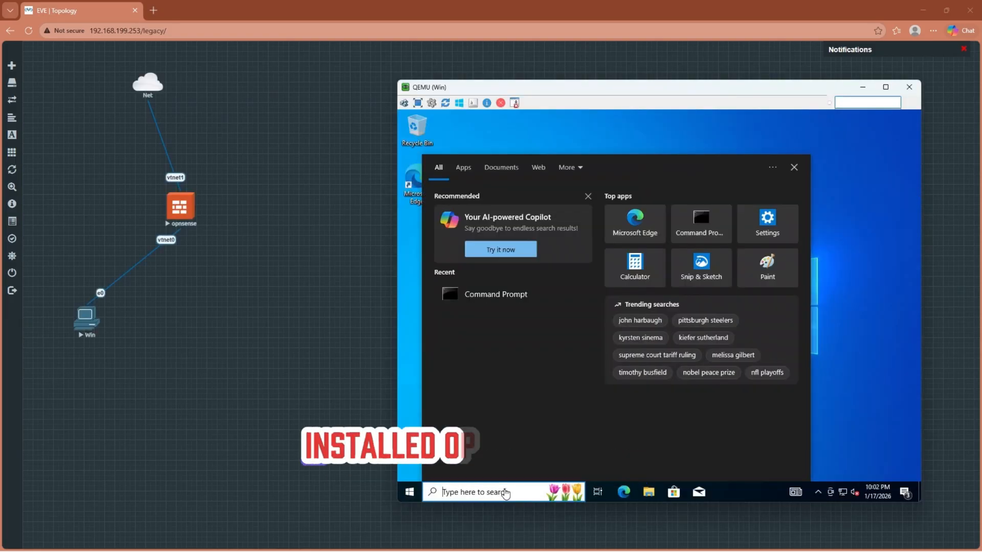
text(n)
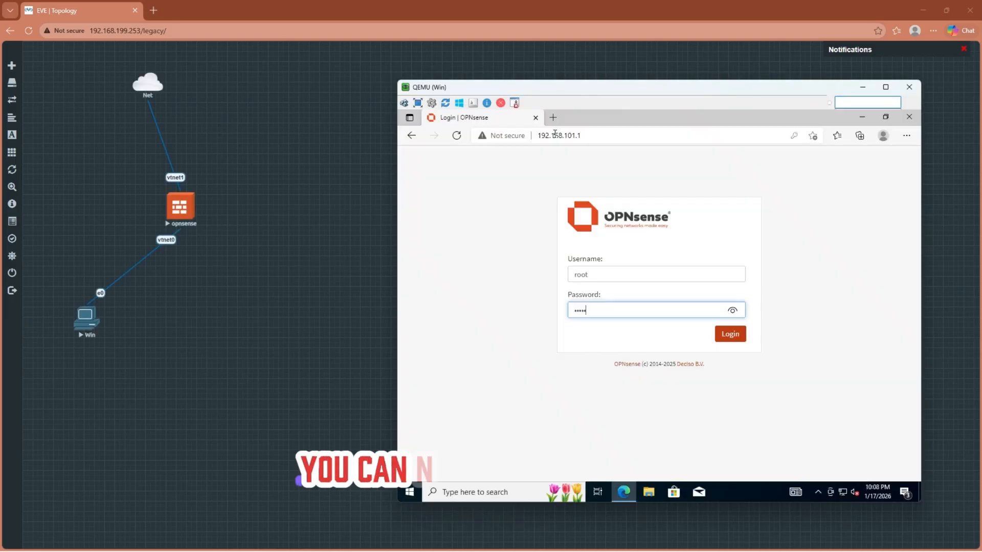
text(ns)
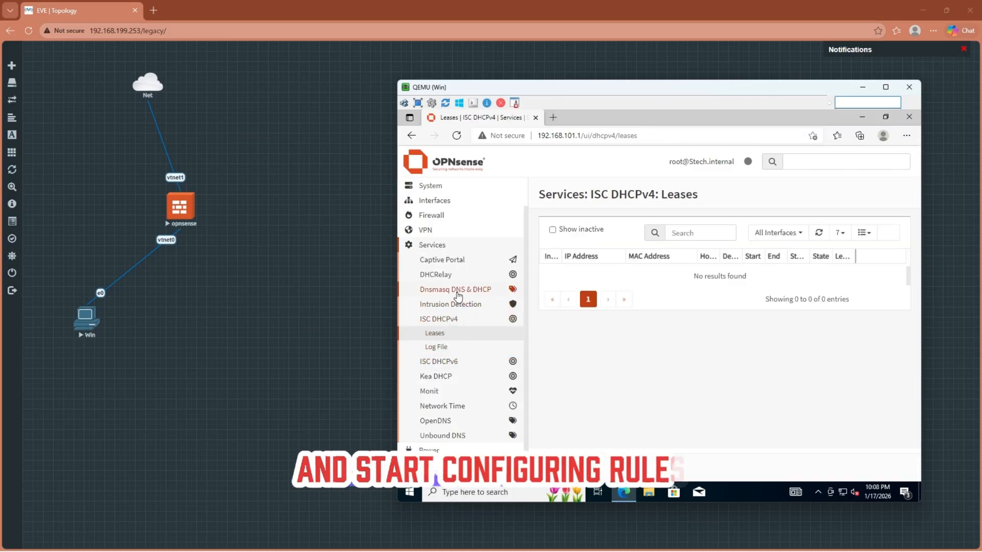
click(457, 293)
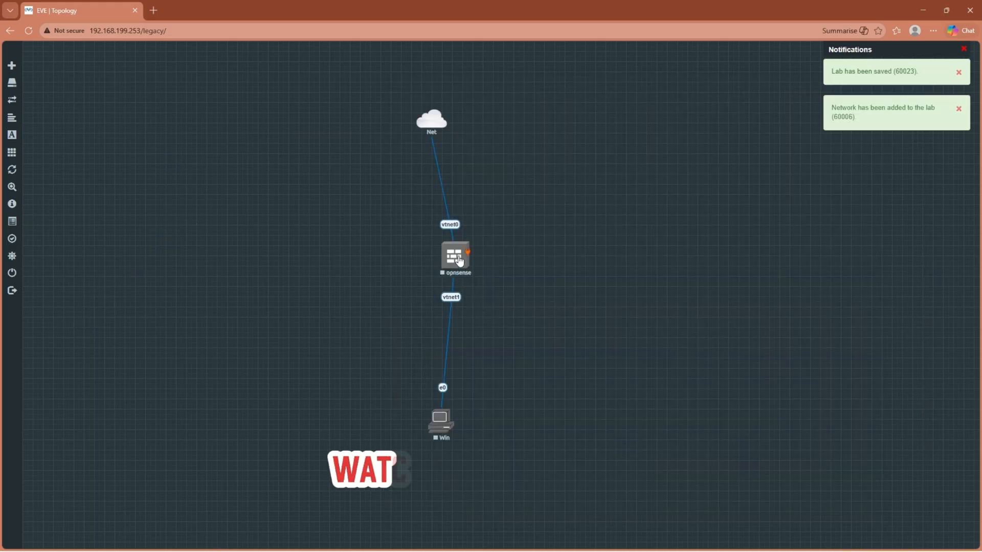
right_click(457, 258)
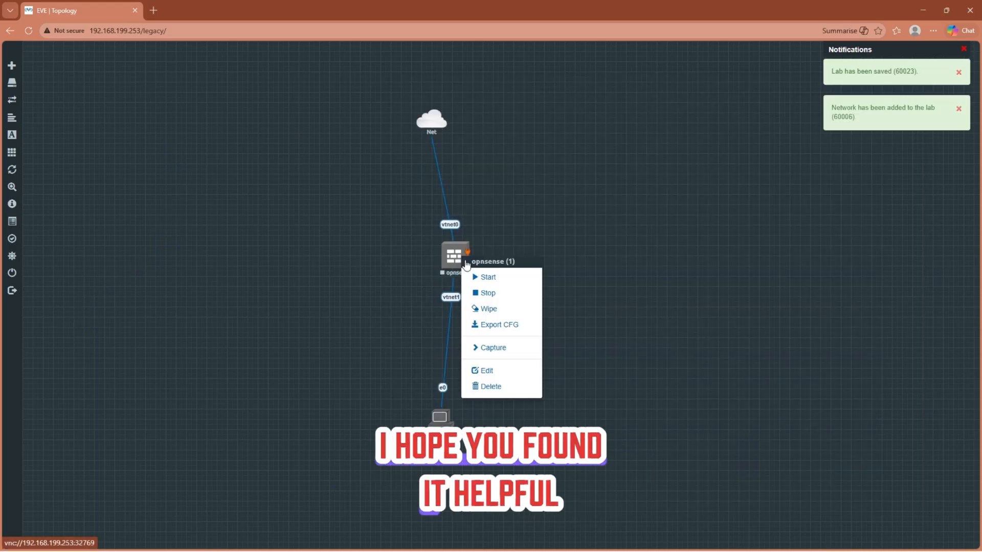